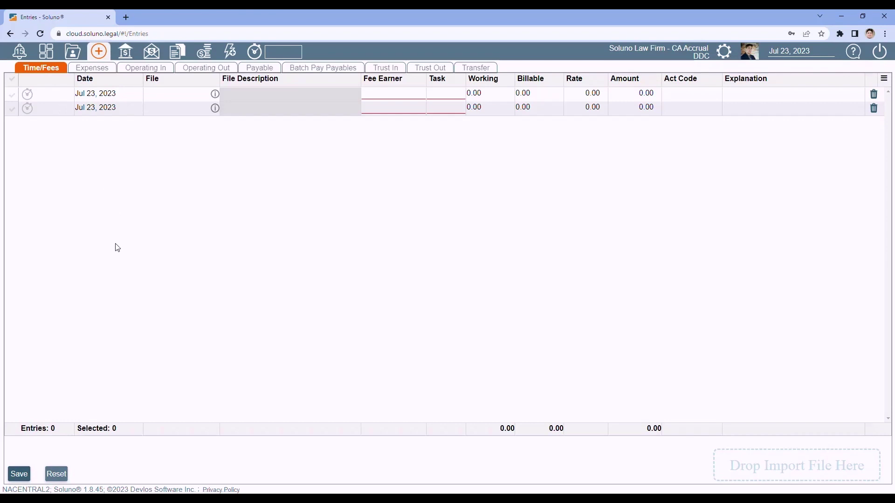
- Run the timer on the first time entry and check its date calendar, keeping July 23, 2023
left_click(45, 98)
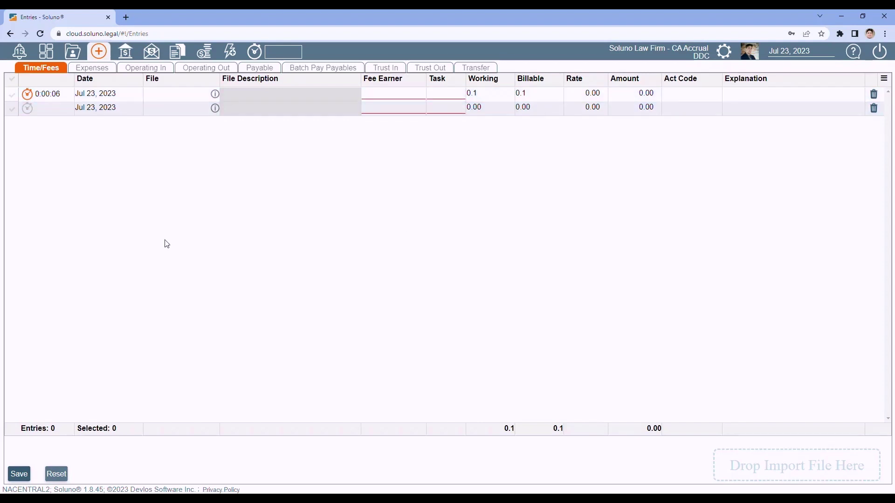
left_click(128, 96)
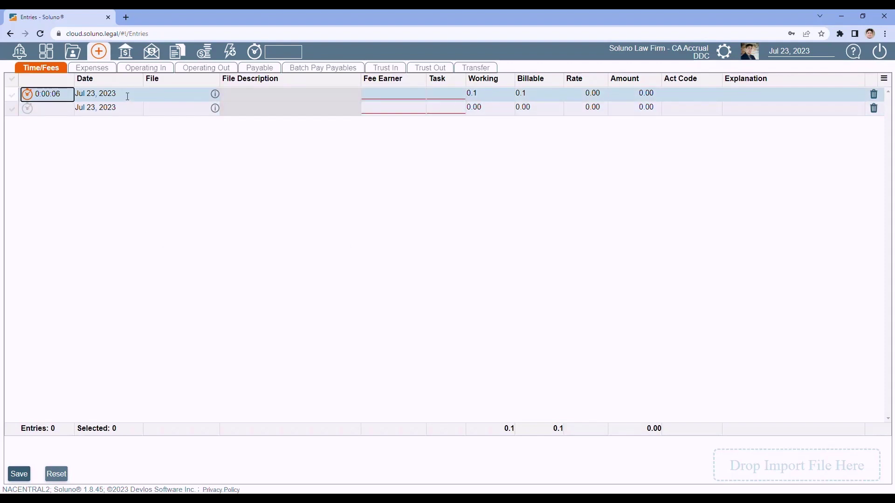
left_click(127, 96)
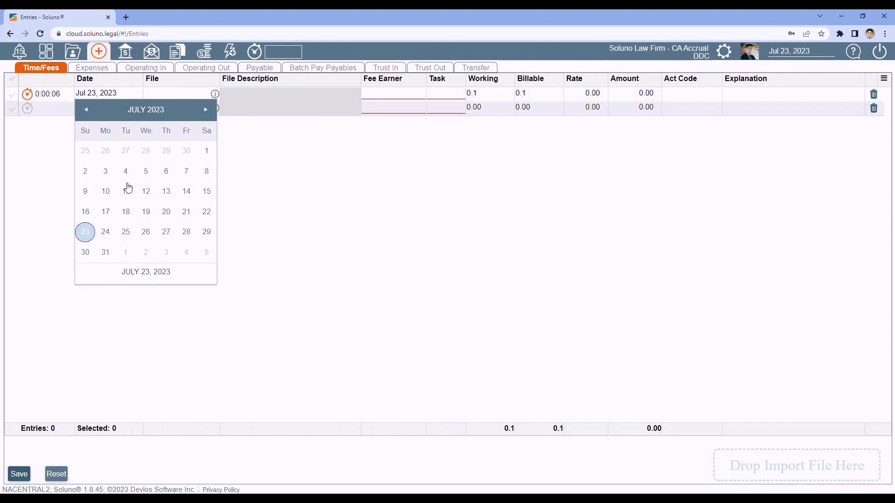
left_click(264, 217)
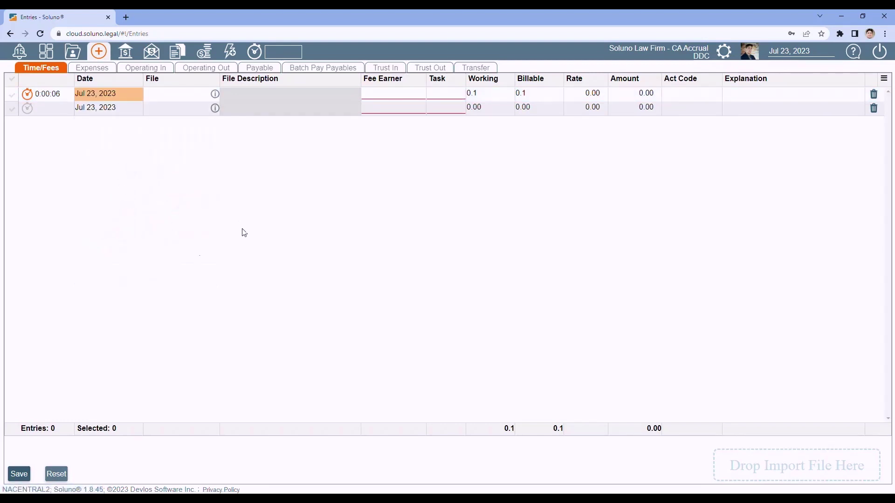
- Assign the first time entry to file 6-001, Frost Industries v Heatmeister Technologies
left_click(161, 97)
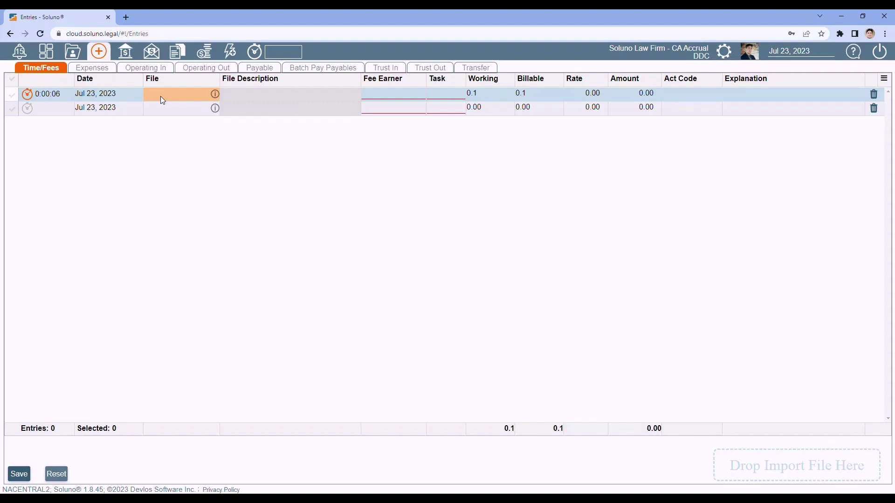
type("snow")
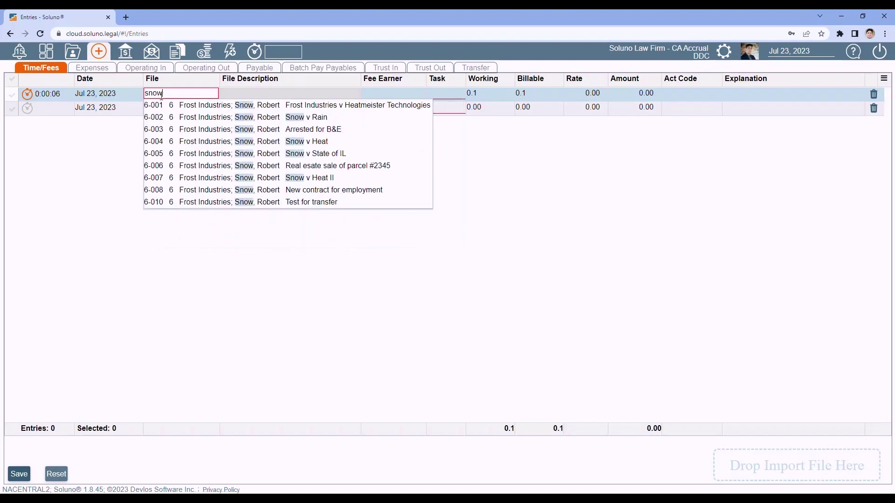
key("Return")
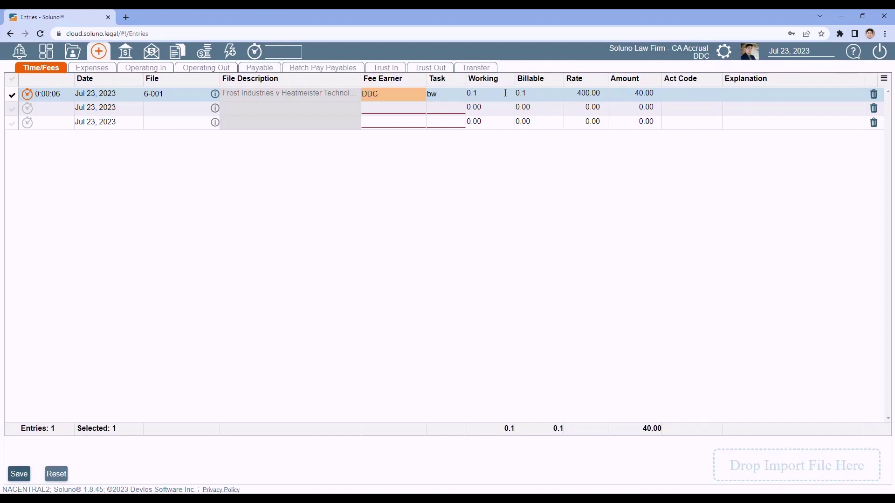
- Set the time entry's working hours to 2 and its billable hours to 1
left_click(487, 94)
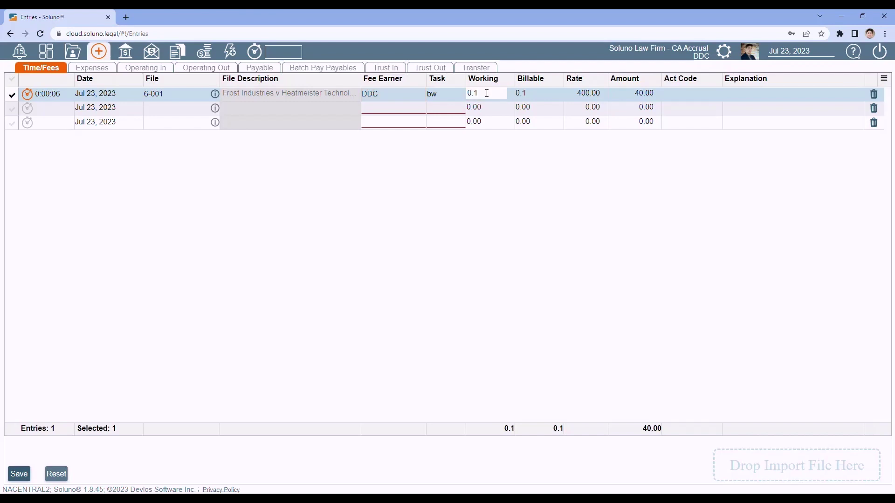
double_click(487, 93)
type("2")
key("Return")
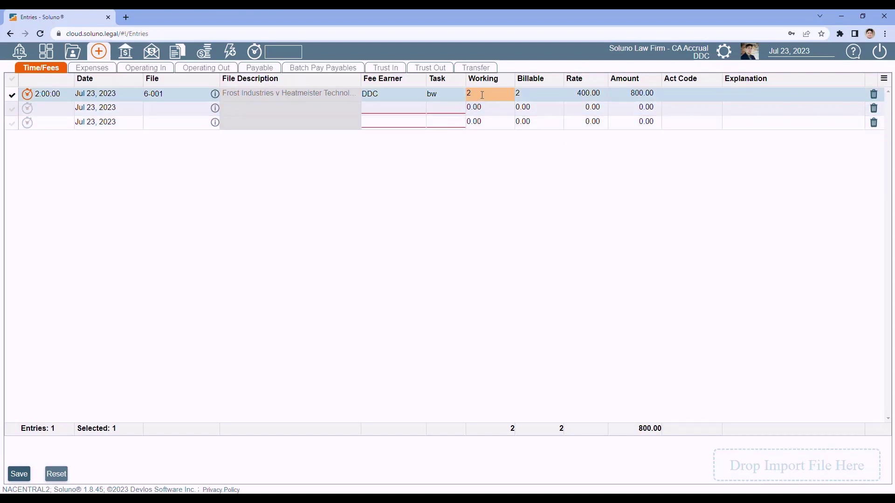
left_click(531, 93)
double_click(532, 93)
type("1")
key("Tab")
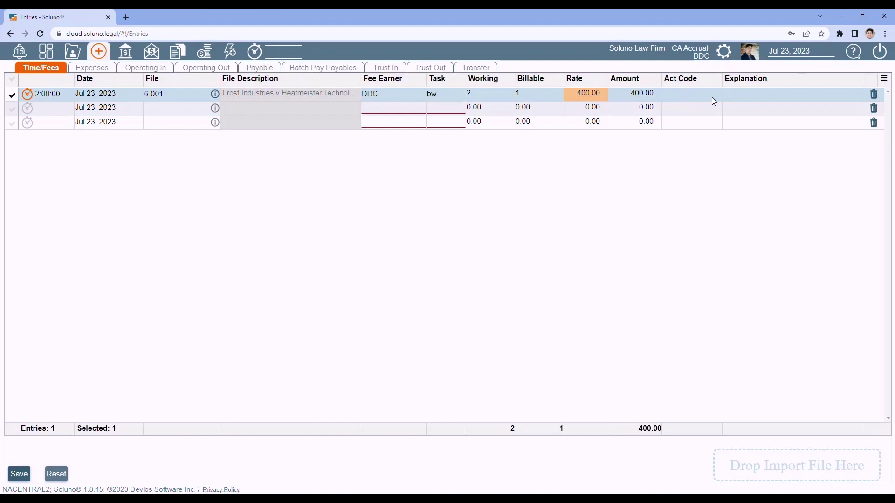
- Try the activity code lr on the time entry and clear it again
left_click(678, 99)
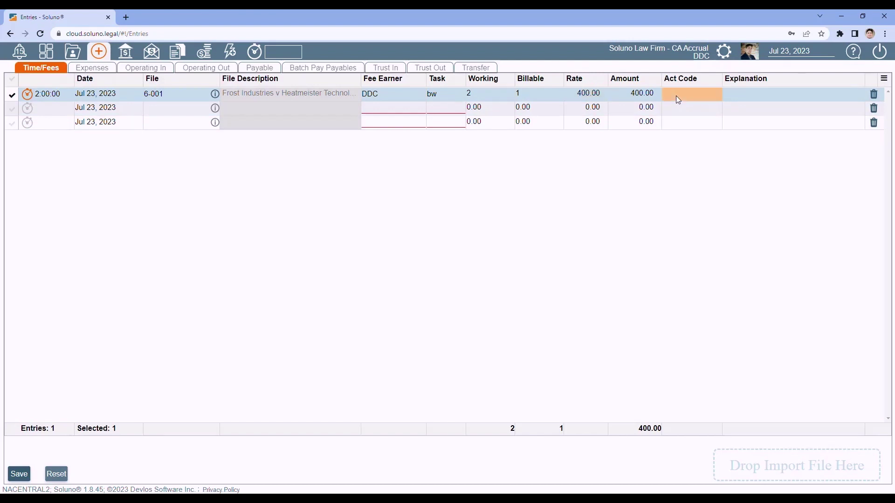
type("lr")
key("Tab")
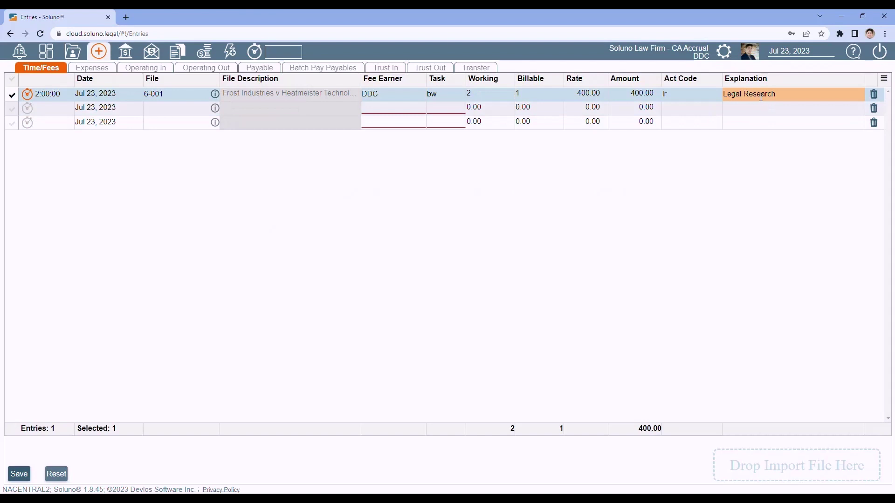
left_click(678, 94)
left_click_drag(666, 93, 652, 94)
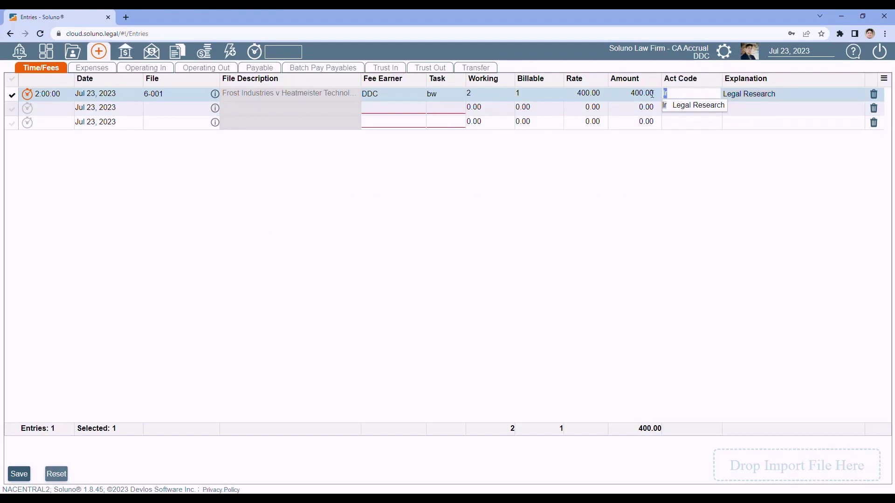
key("BackSpace")
- Fill the time entry's explanation with Legal Research by expanding the code lr, and save the entry
left_click(778, 94)
left_click(778, 94)
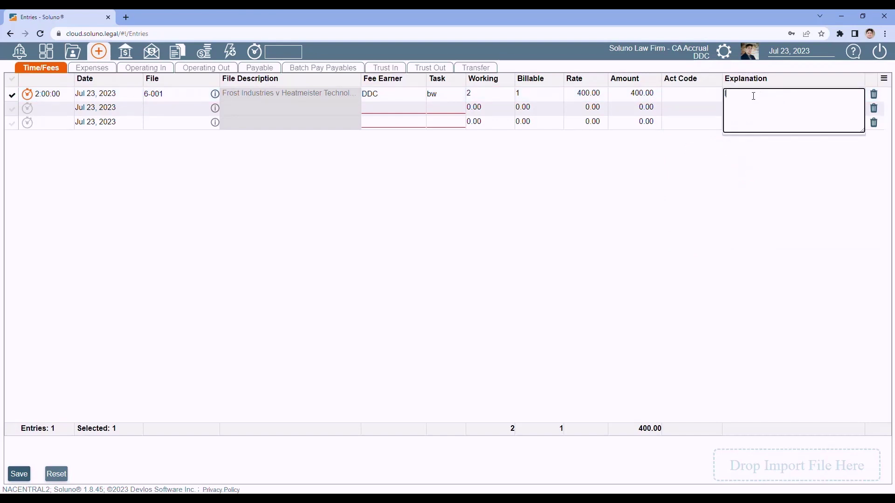
type("lr")
key("space")
left_click(747, 180)
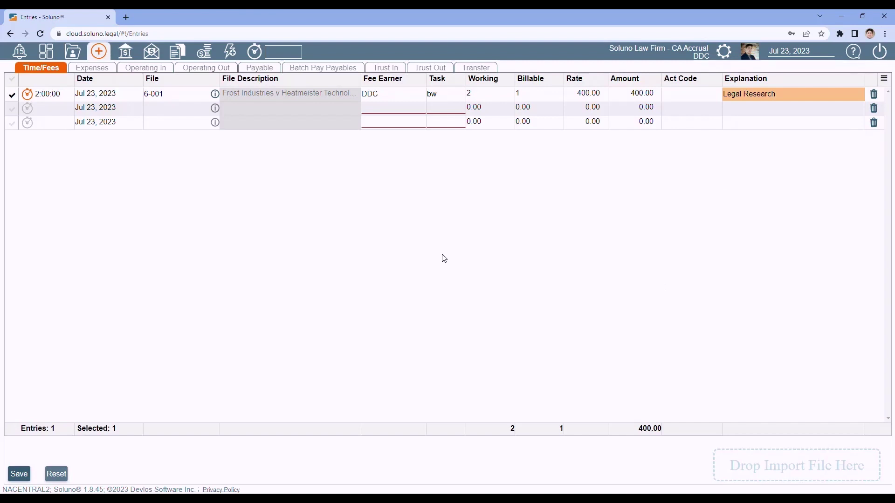
left_click(19, 480)
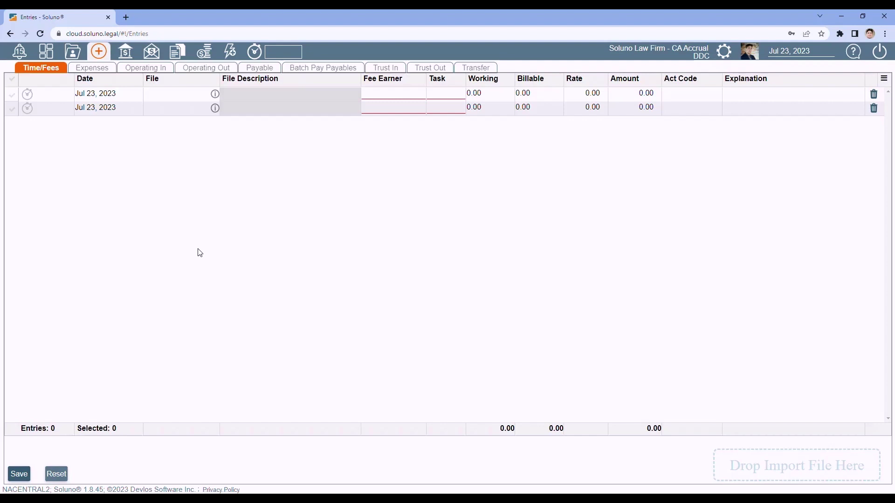
- Start an expense entry dated Jul 23, 2023 for file 116-001
left_click(100, 69)
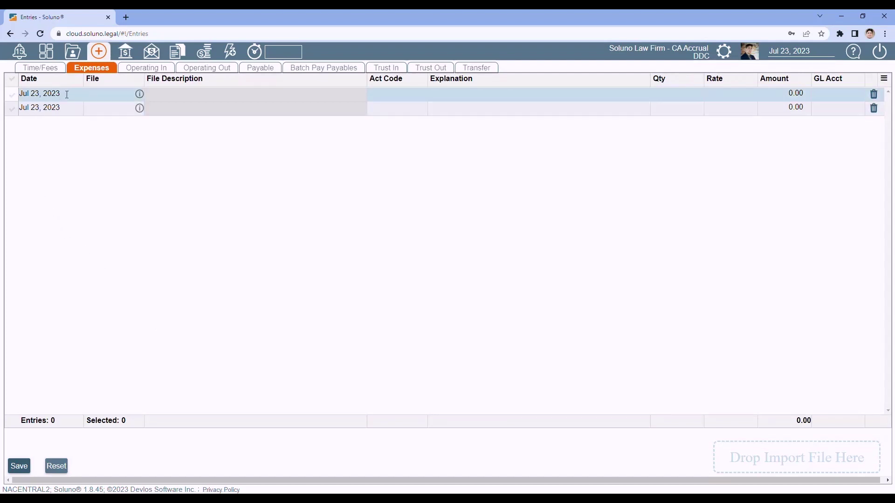
left_click(108, 96)
type("6")
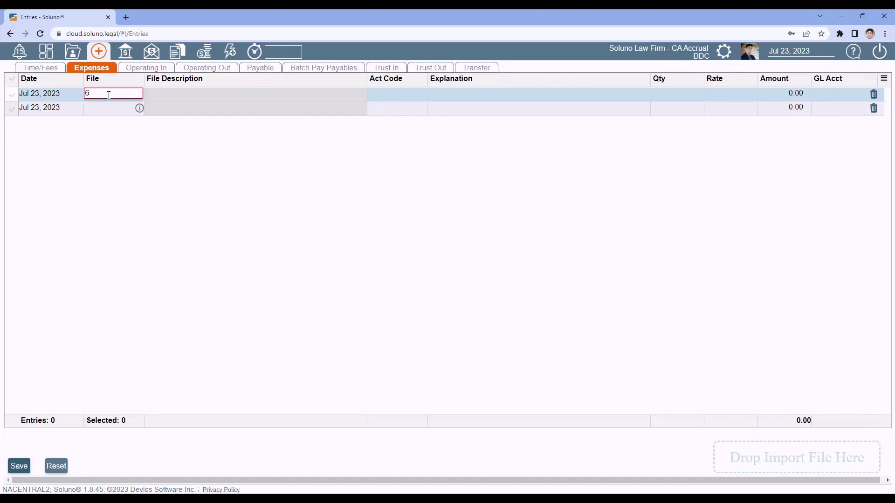
type("-001")
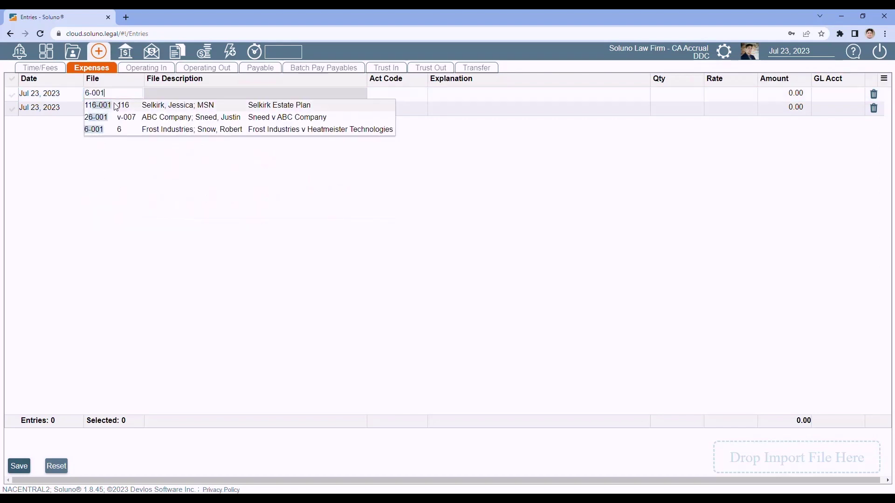
left_click(117, 108)
key("Tab")
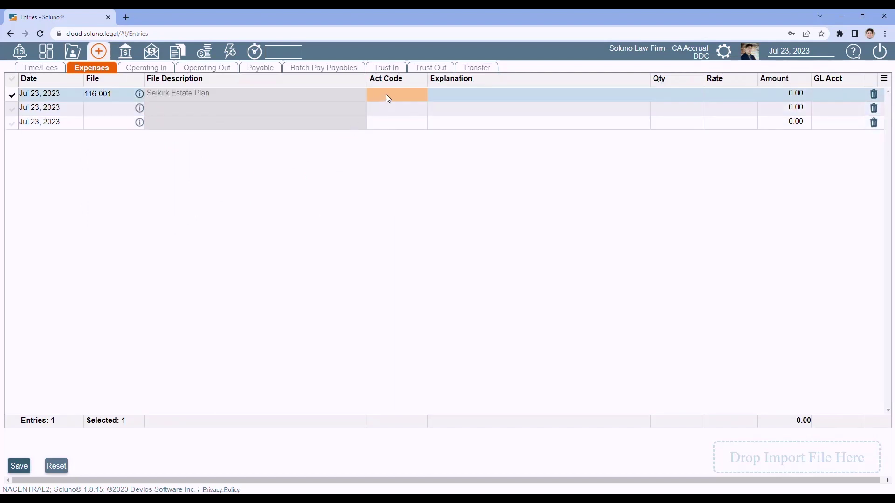
- Complete the expense with activity code ph (Photocopies) and a quantity of 500, and save it
type("ph")
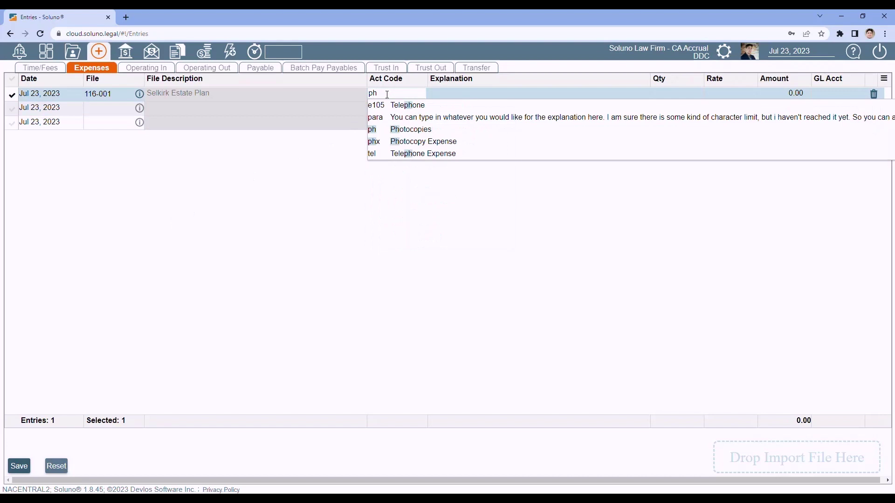
key("Tab")
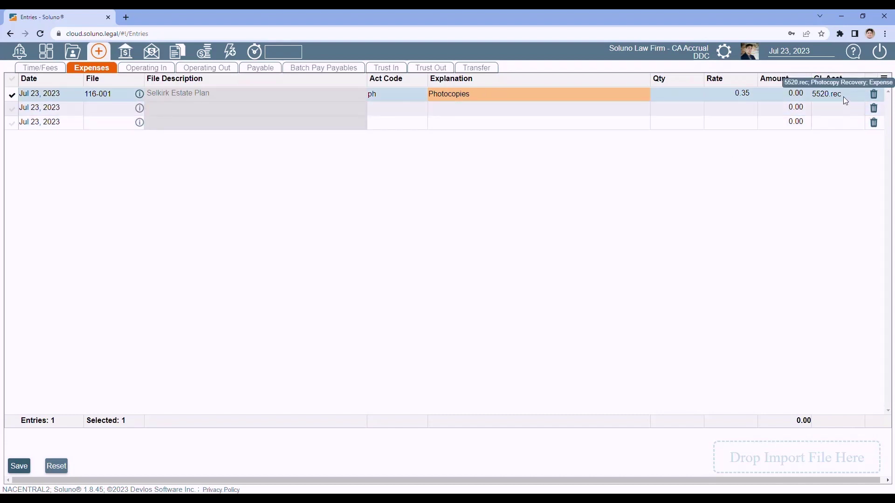
left_click(676, 95)
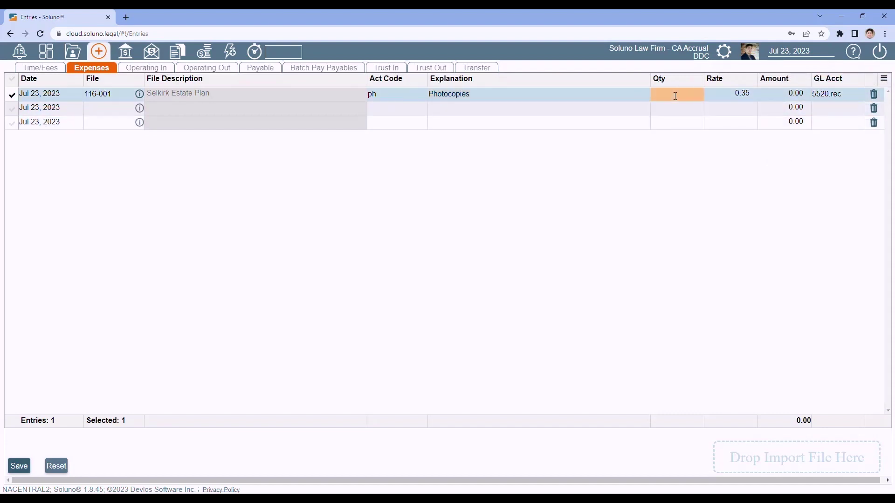
type("5")
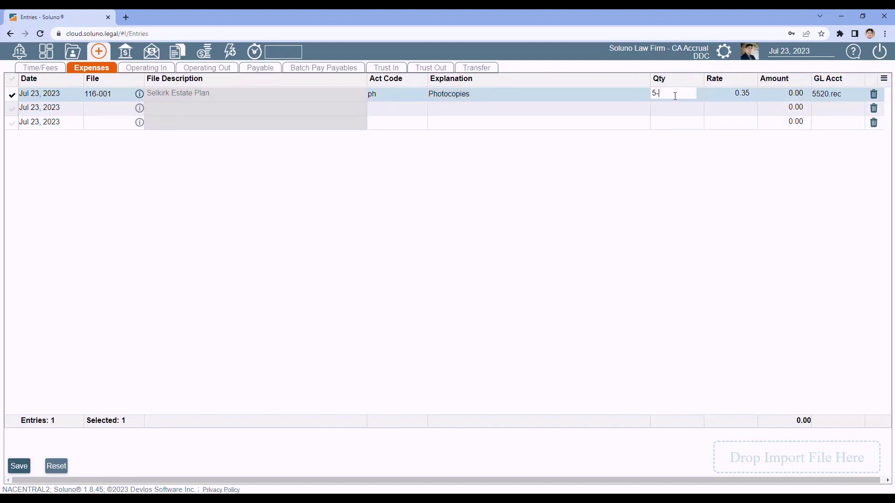
type("00")
key("Tab")
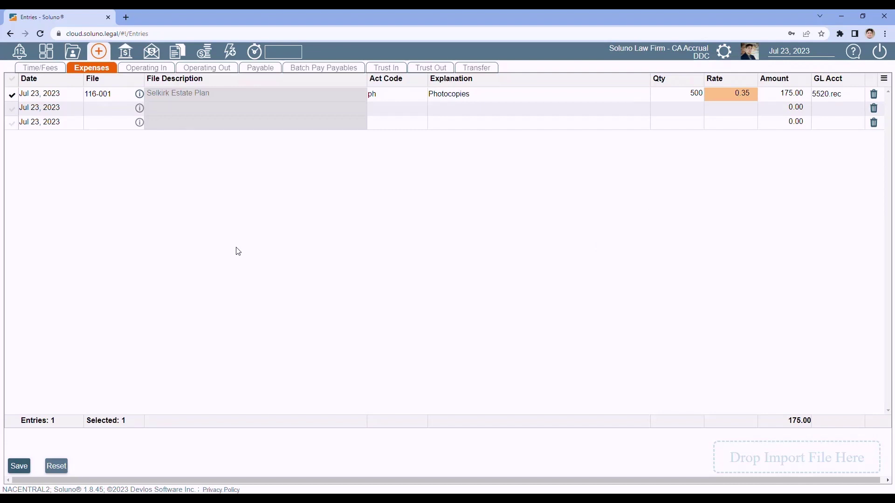
left_click(20, 467)
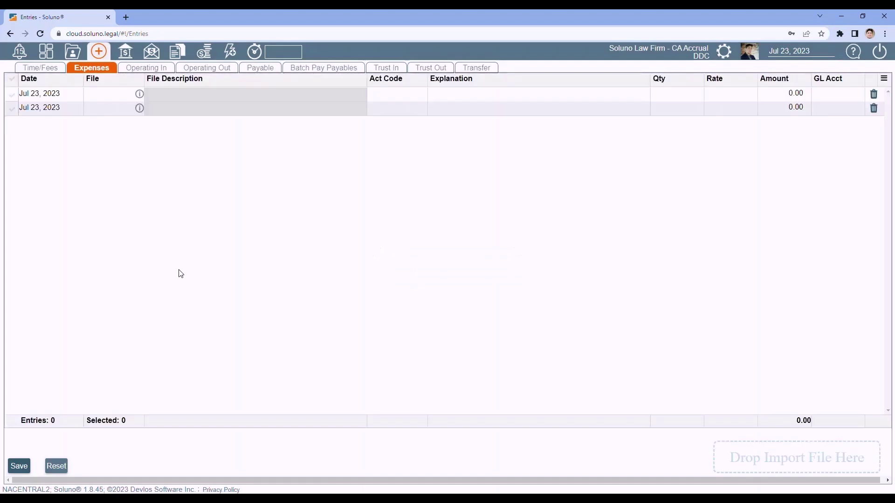
- Start an operating receipt into bank account op1 for 500.00 with the payment type Cheque
left_click(144, 70)
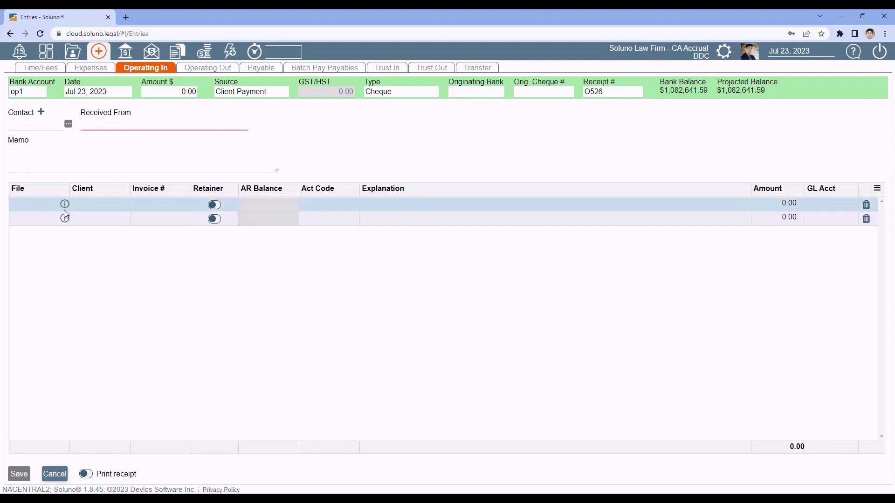
left_click(35, 92)
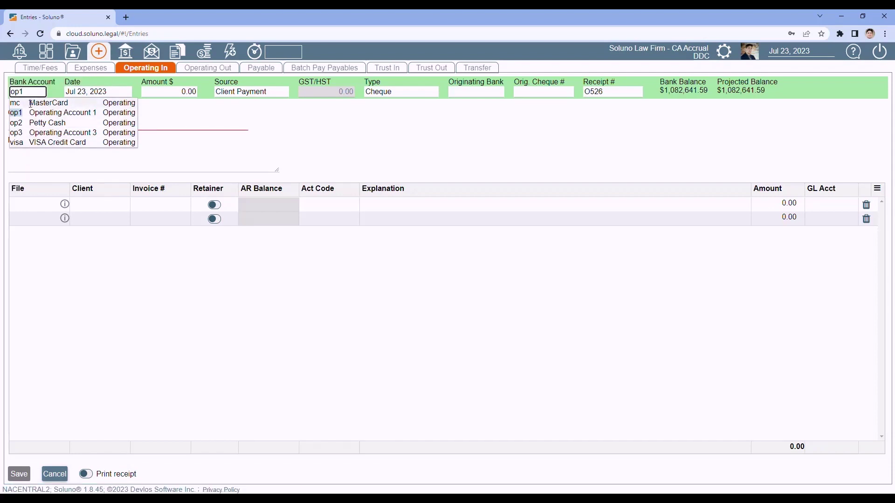
left_click(135, 113)
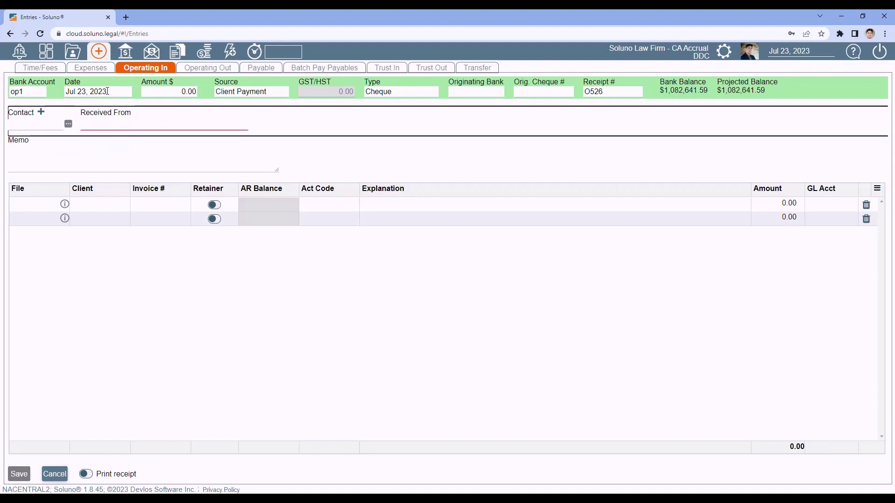
left_click(162, 92)
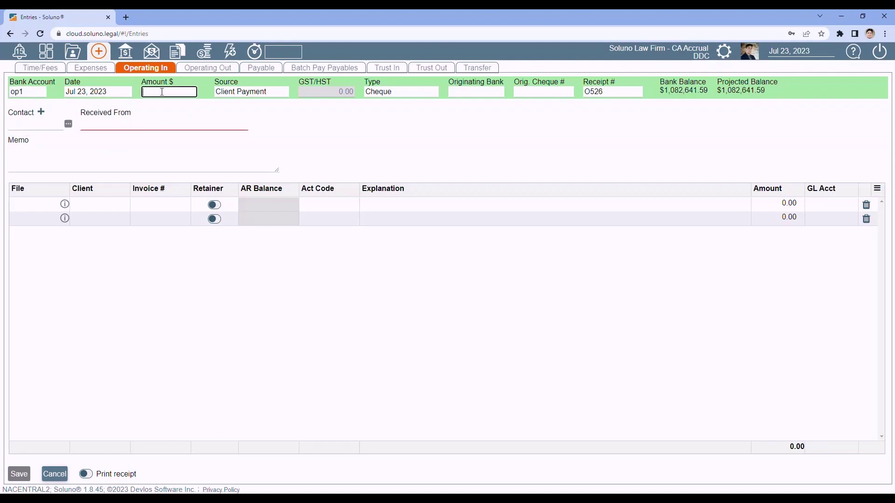
type("500")
key("Tab")
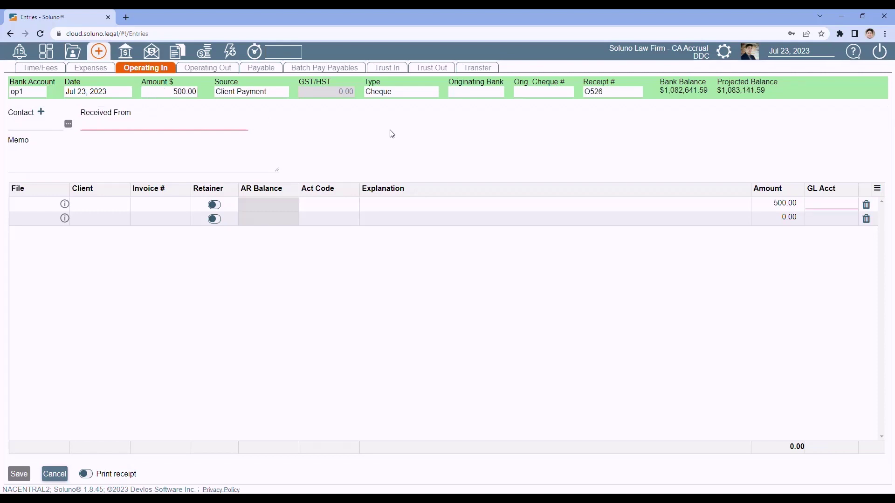
left_click(402, 92)
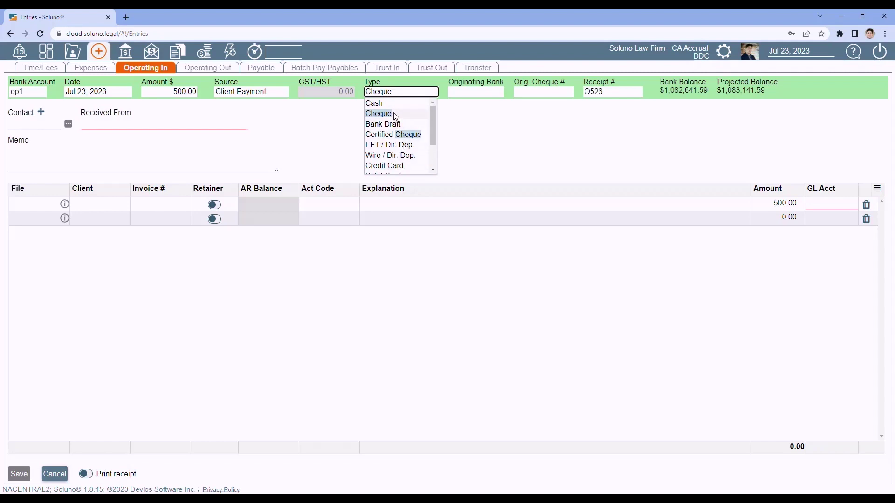
left_click(395, 114)
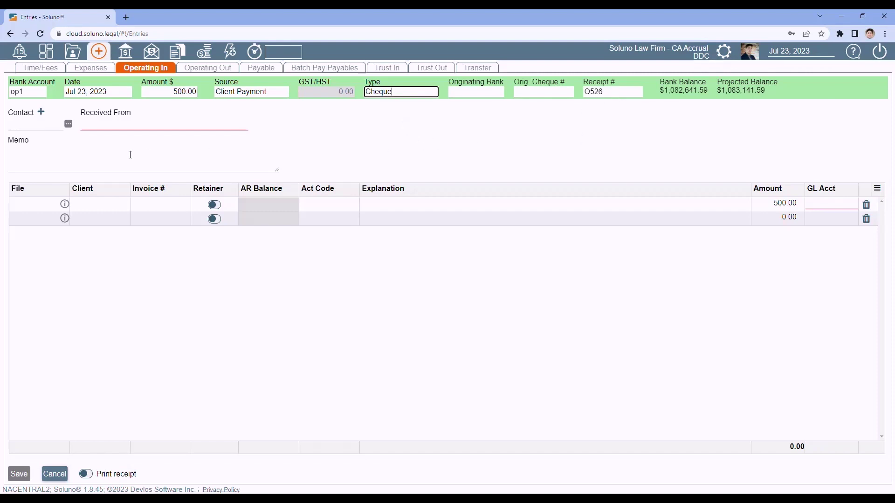
- Set the operating receipt's contact to Frost Industries and auto-allocate the 500.00 payment to its outstanding invoices
left_click(29, 126)
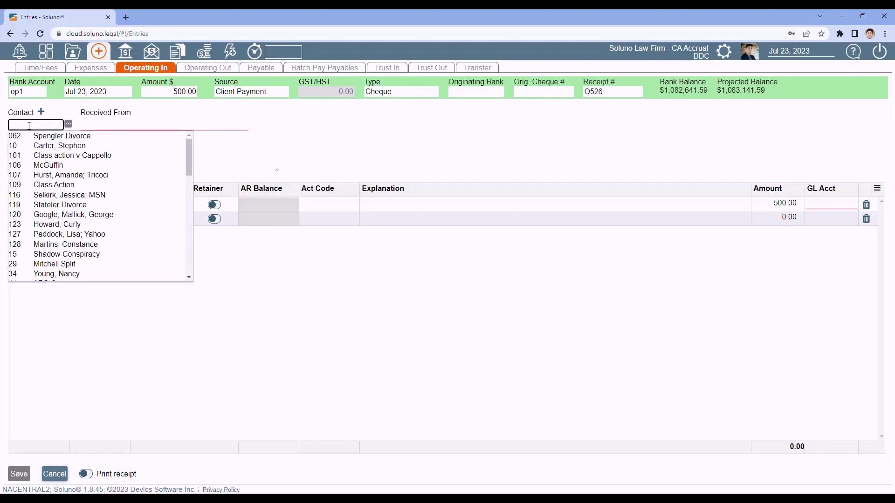
type("snow")
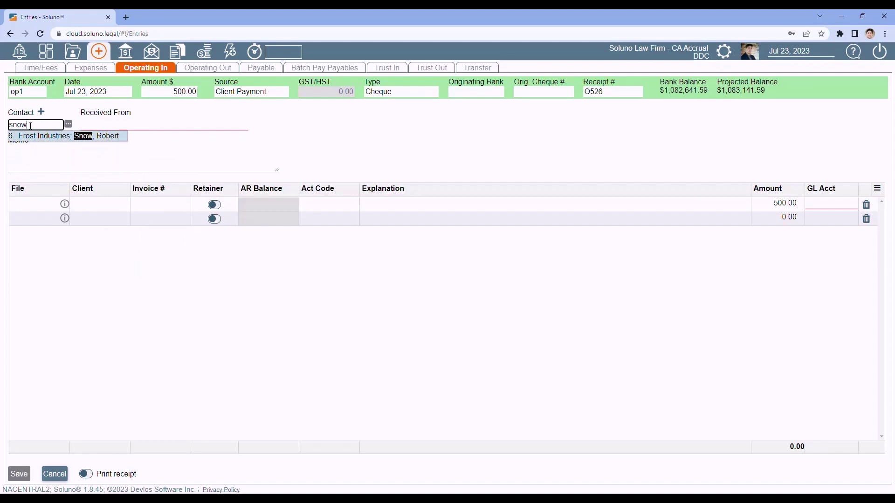
left_click(40, 135)
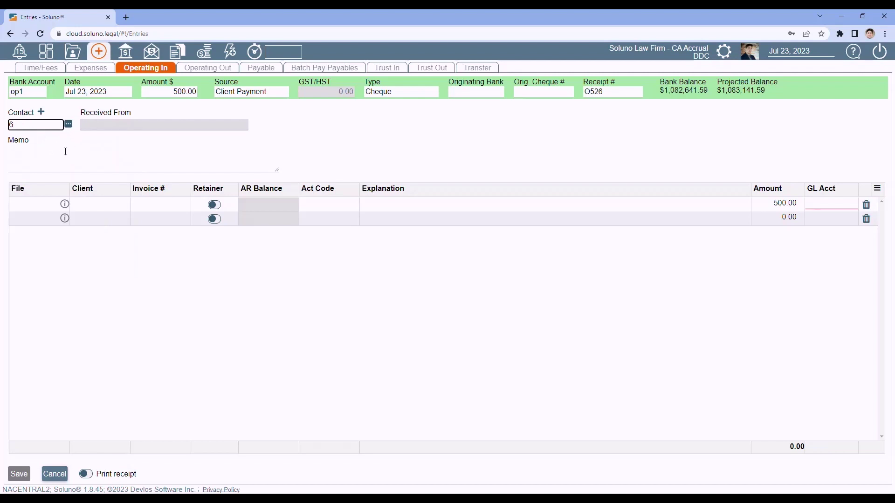
left_click(65, 152)
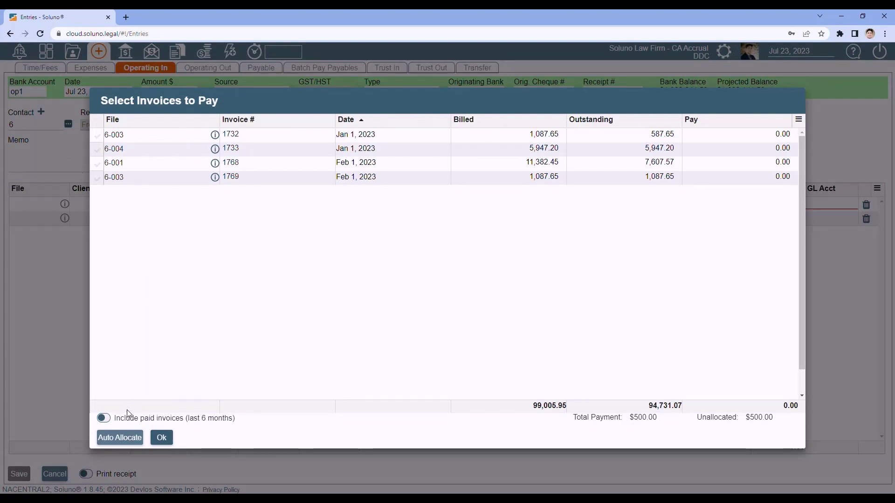
left_click(124, 442)
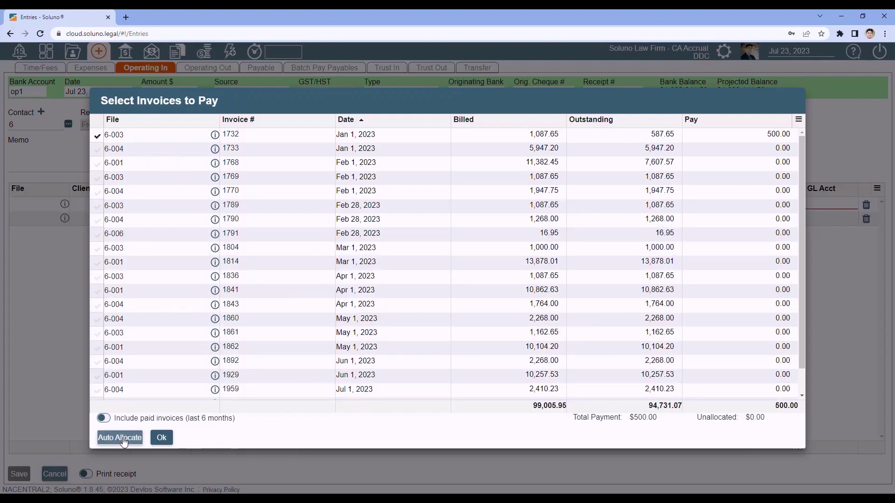
left_click(163, 441)
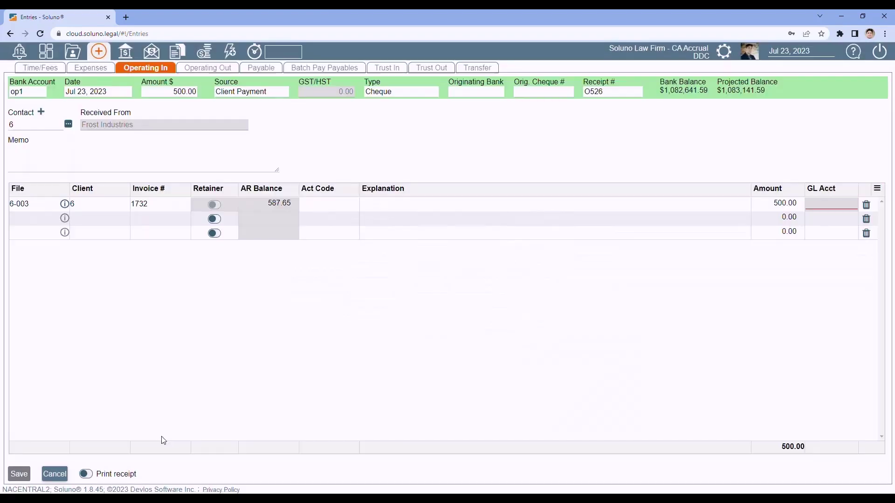
- Add the memo "Payment for invoice 1732" to the operating receipt and save it
left_click(38, 158)
type("Payment for invoice")
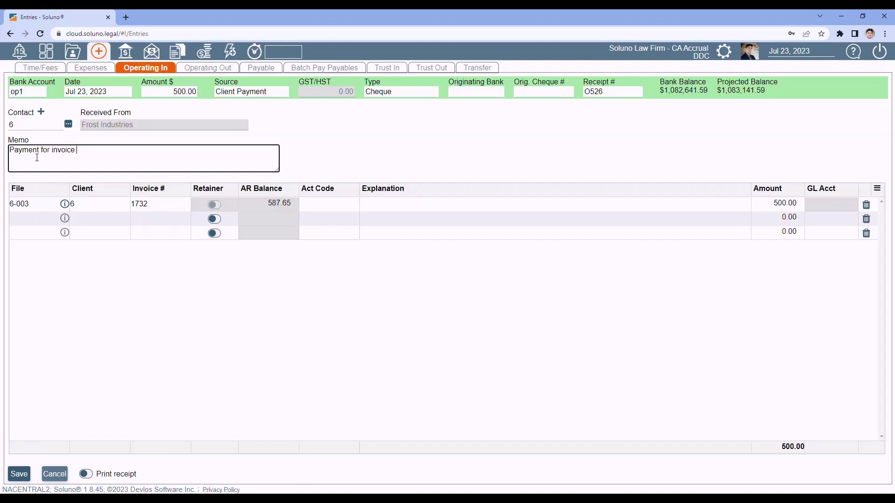
type(" 1732")
key("Tab")
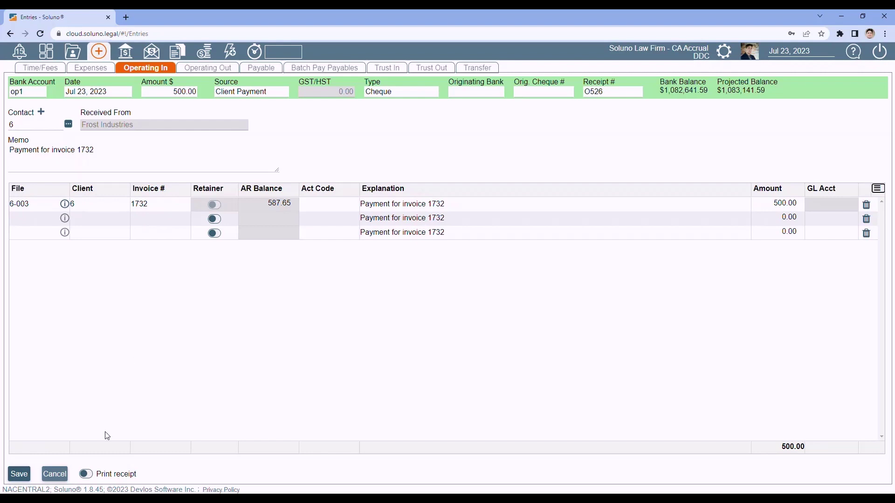
left_click(87, 476)
left_click(20, 474)
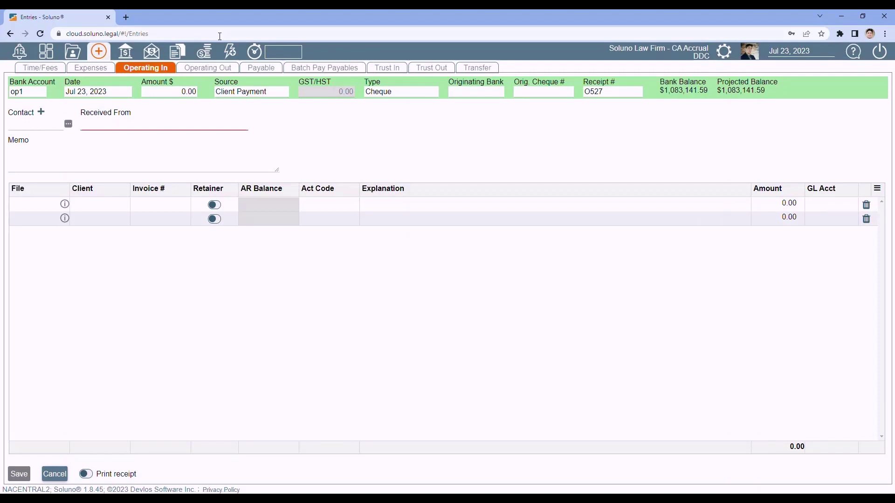
- Start an outgoing operating payment for 500.00 with the payment type Cheque
left_click(209, 69)
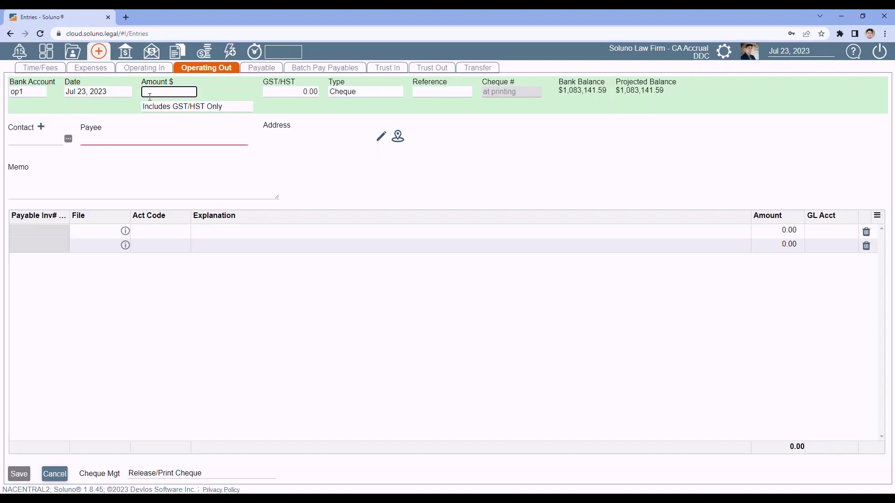
type("500")
key("Tab")
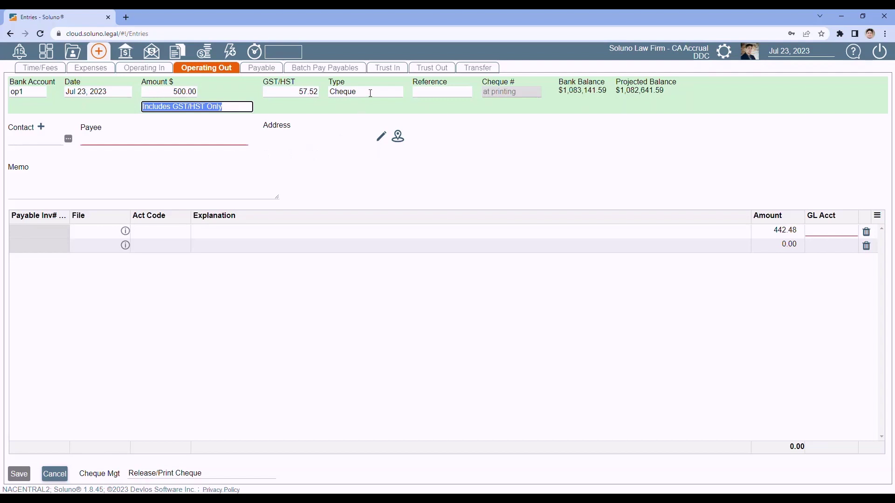
left_click(370, 94)
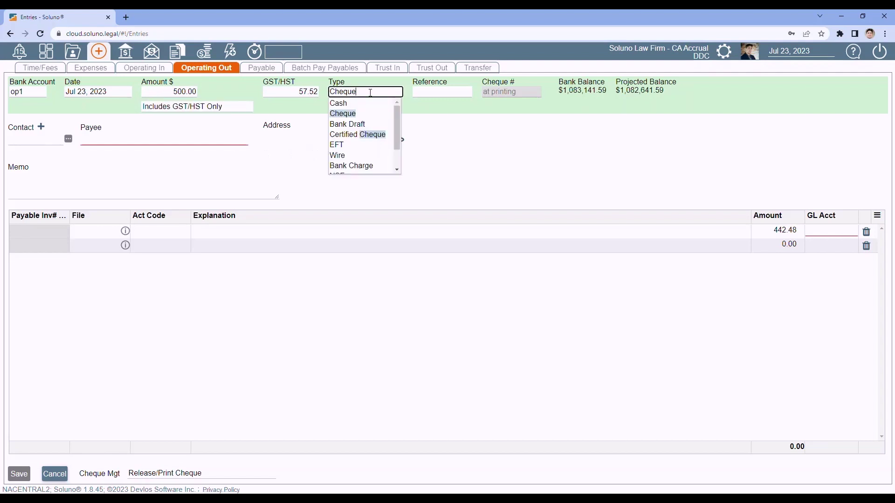
left_click(359, 114)
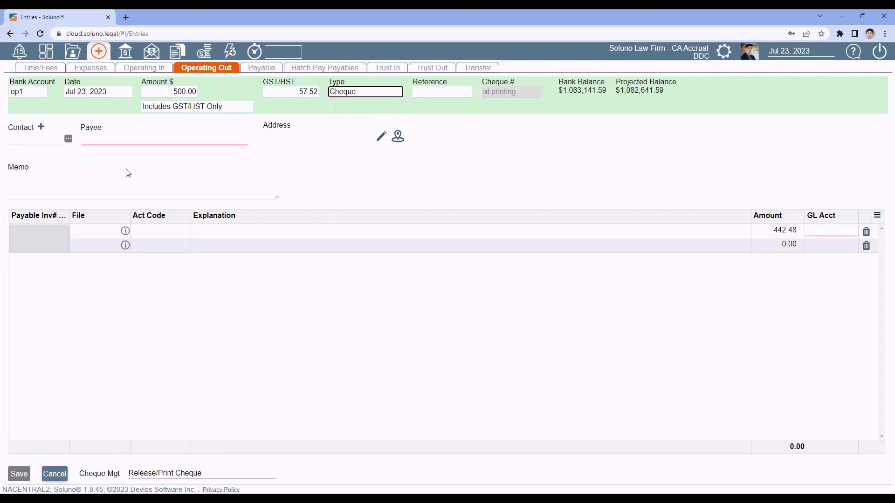
- Enter Court House as the payee and Filing Fee as the memo of the operating payment
left_click(120, 138)
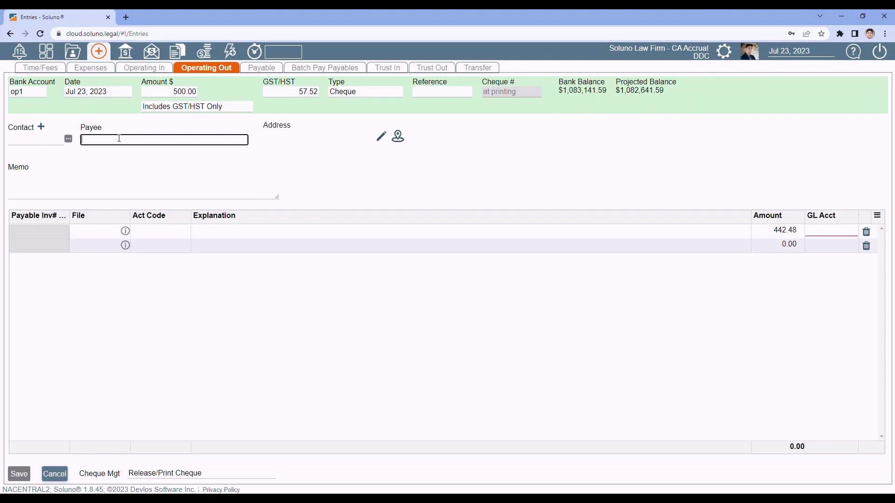
type("Court House")
left_click(61, 189)
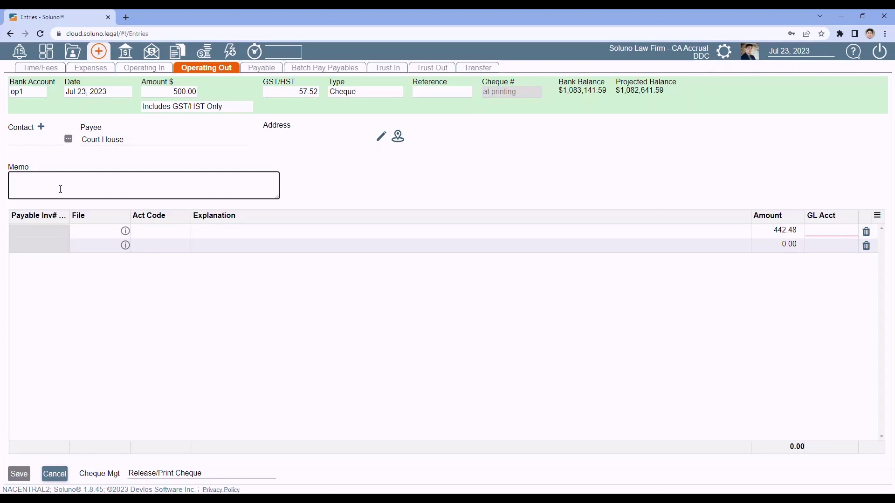
type("Filing Fee")
left_click(132, 331)
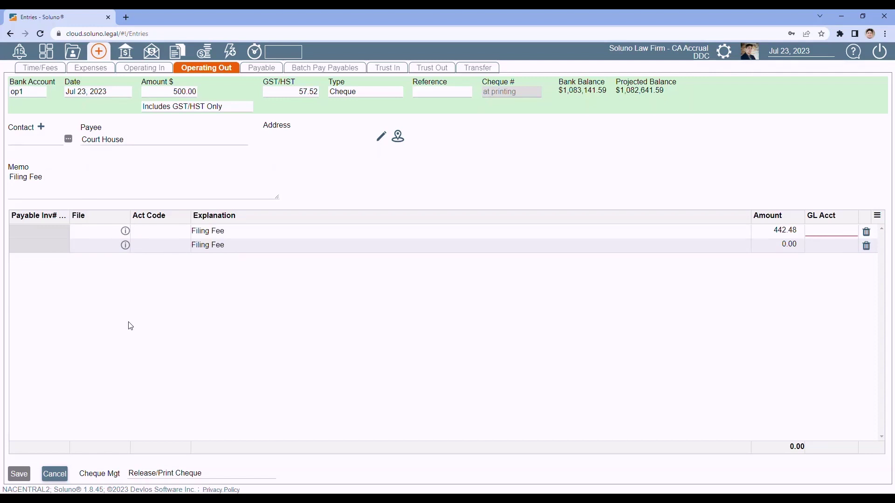
- Assign the payment's first line to file 6-001, save the payment and accept the proposed cheque number to generate the cheque PDF
left_click(88, 231)
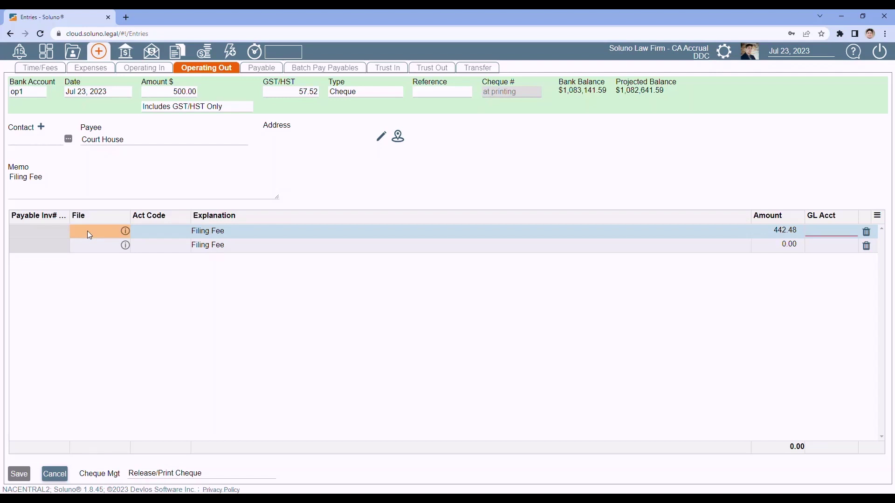
type("6-001")
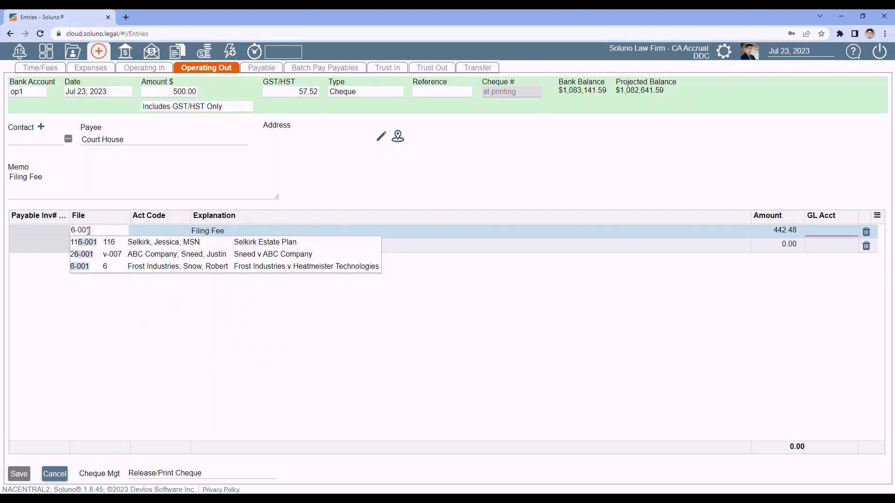
key("Tab")
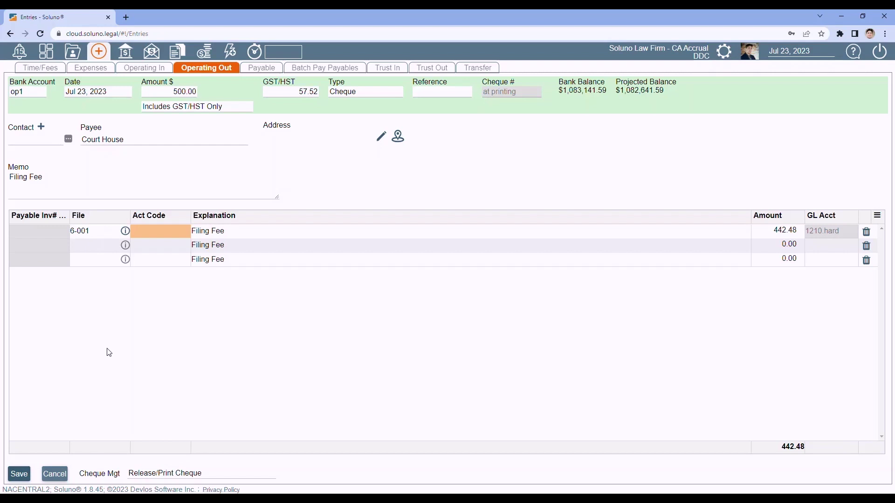
left_click(19, 475)
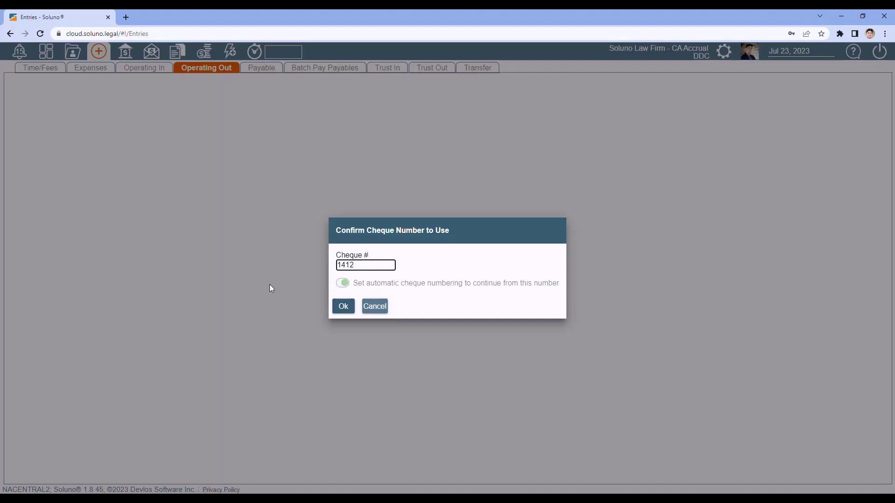
left_click(346, 308)
left_click(345, 307)
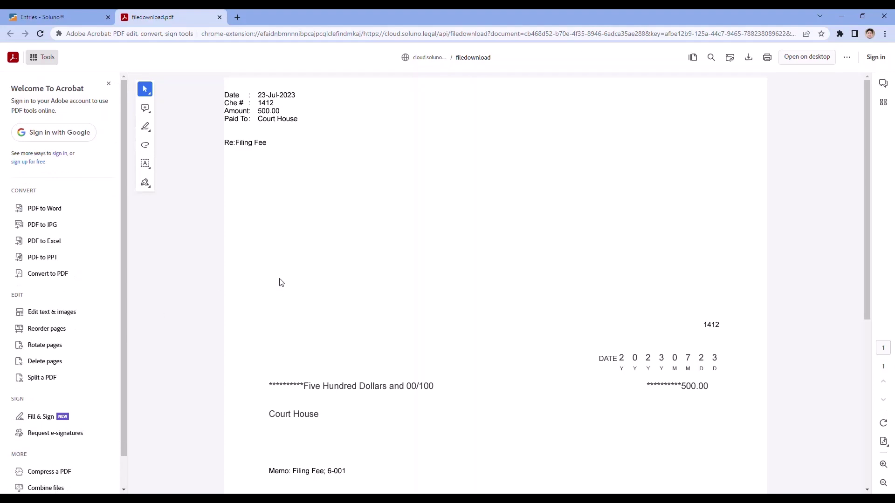
- Preview printing the cheque with the Default and Fit to printable area scales, and leave the print settings without printing
left_click(769, 66)
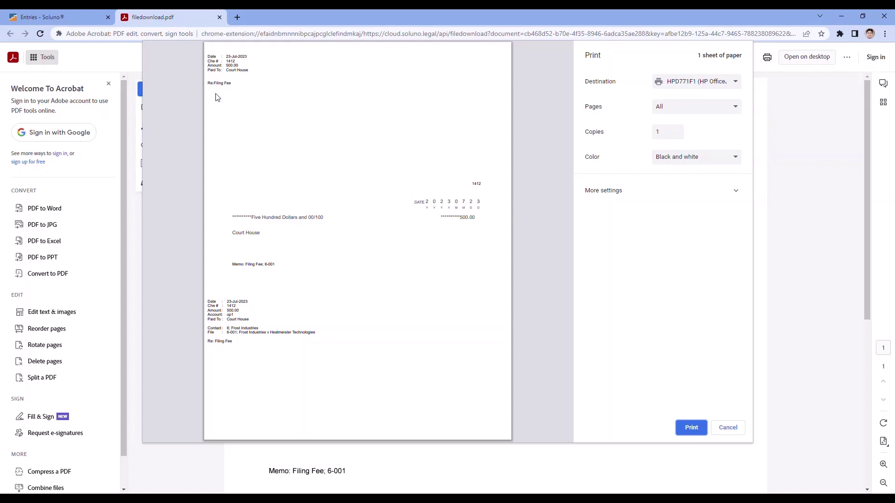
left_click(616, 194)
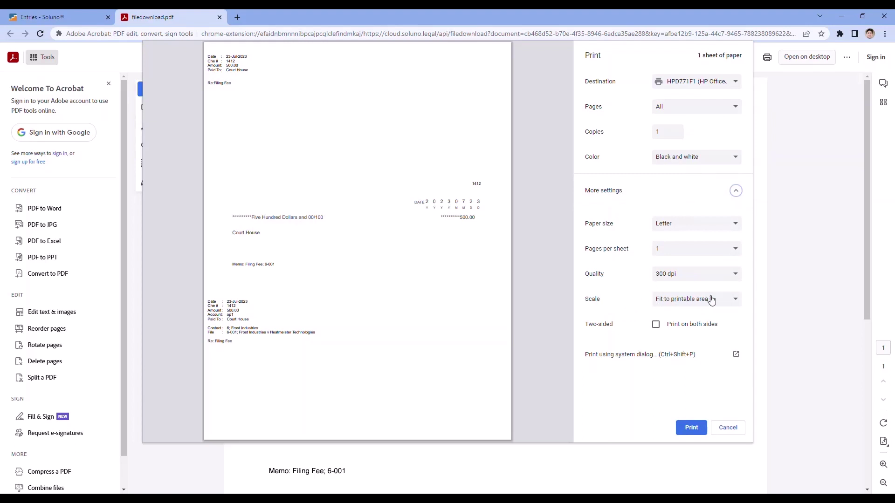
left_click(738, 302)
left_click(679, 311)
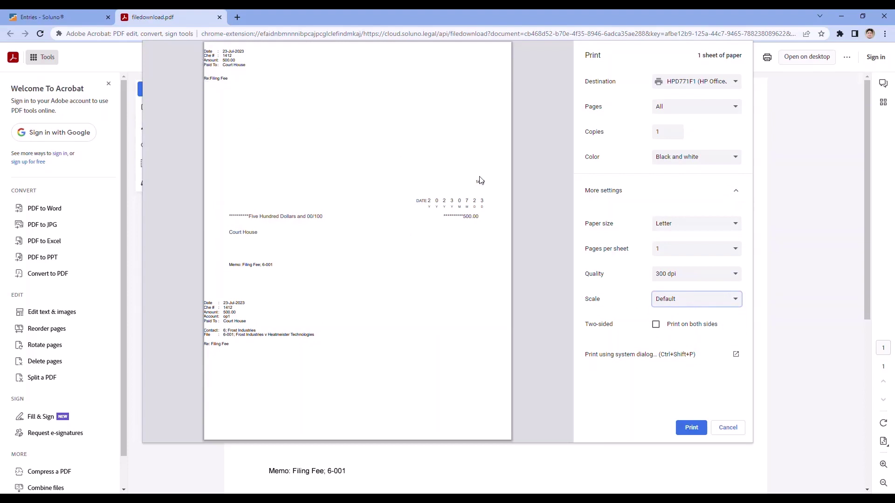
left_click(735, 302)
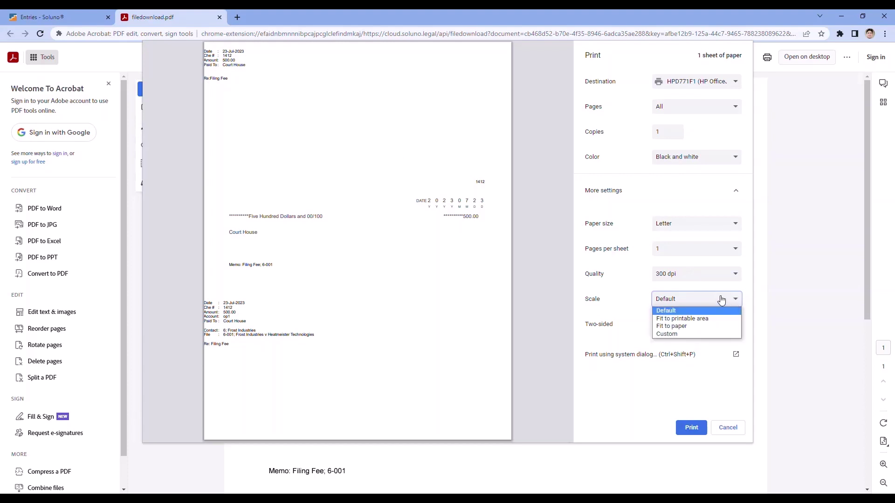
left_click(667, 320)
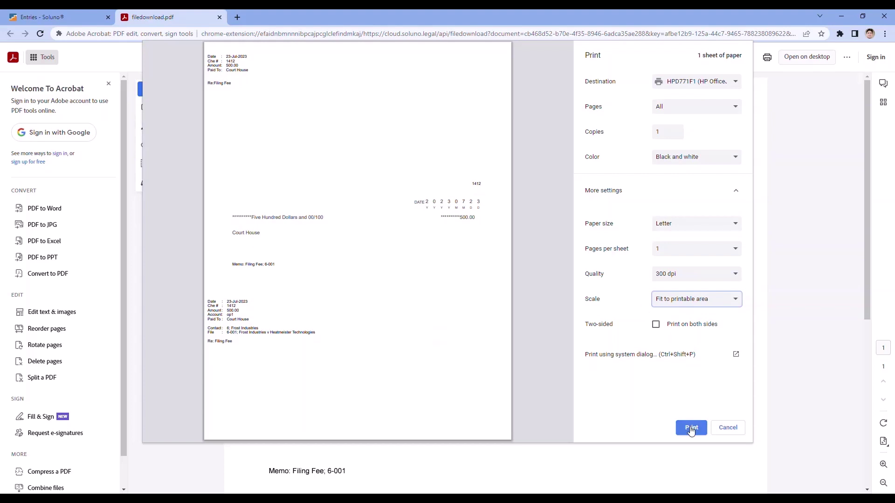
left_click(728, 427)
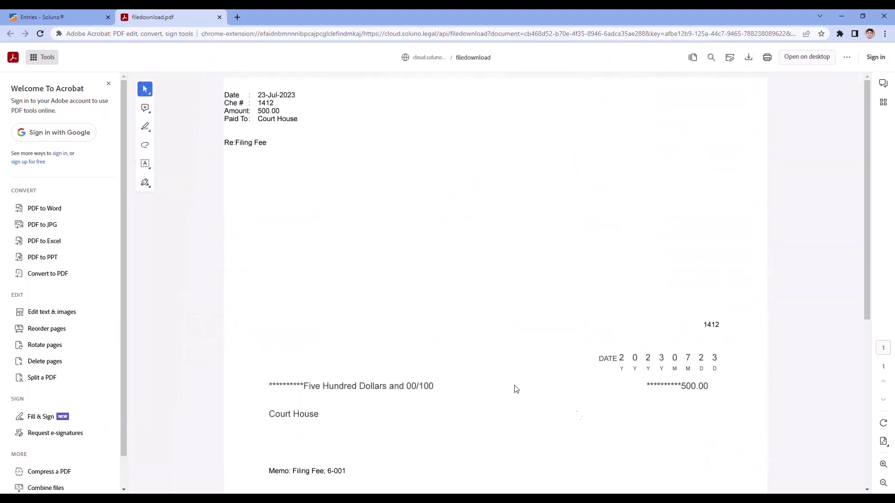
- Close the cheque PDF and confirm that the cheque printed correctly
left_click(220, 17)
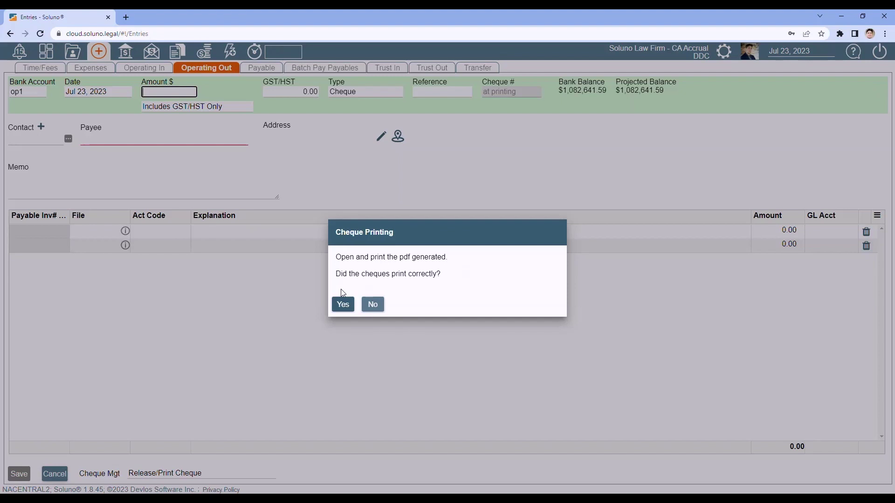
left_click(343, 305)
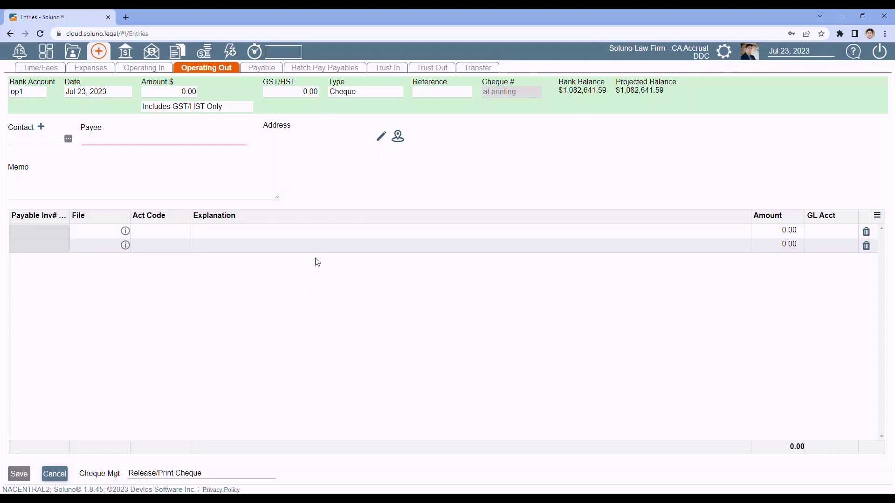
- Start a trust receipt for 5,000.00 with the payment type Cheque
left_click(389, 68)
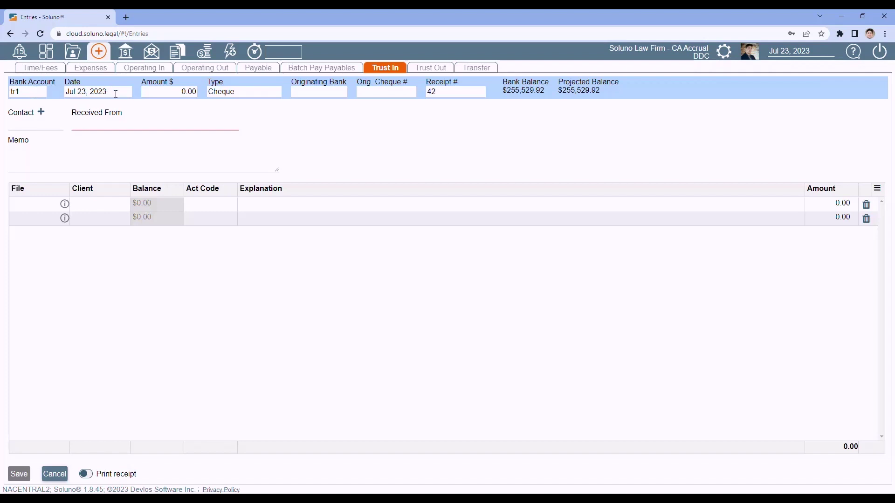
left_click(160, 92)
type("5000")
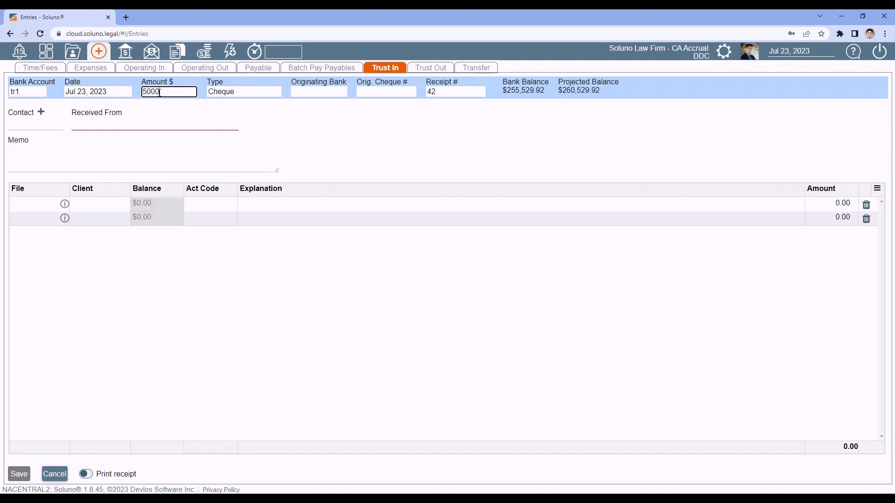
left_click(242, 90)
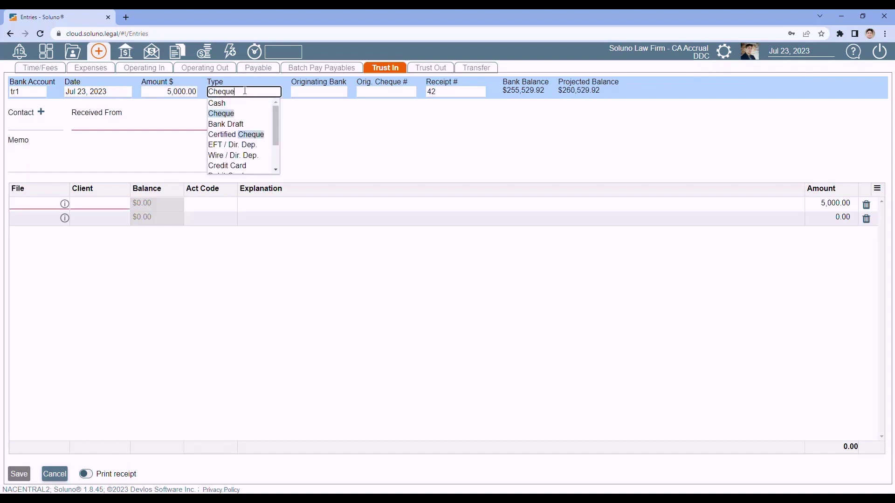
left_click(227, 113)
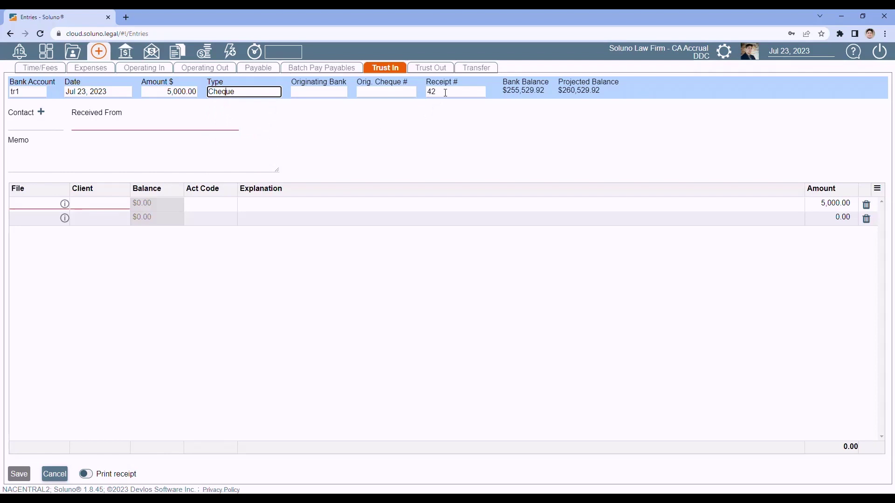
- Set the trust receipt's contact to Frost Industries
left_click(30, 124)
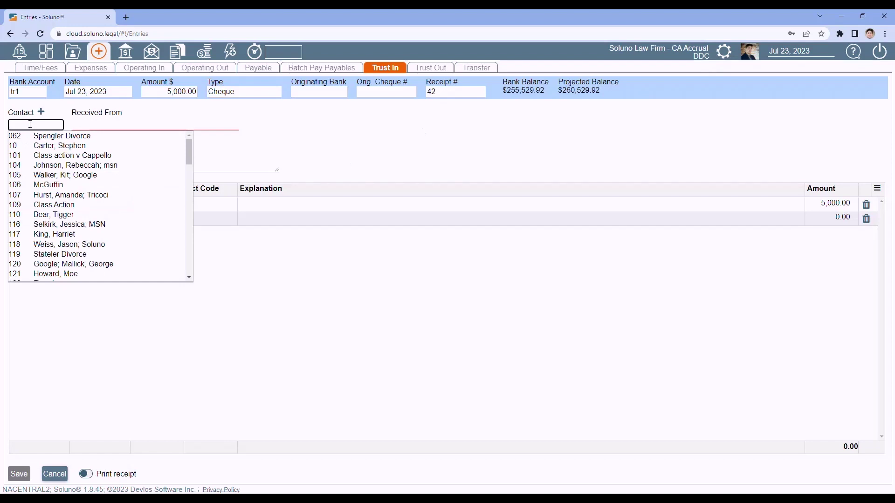
type("6")
key("Tab")
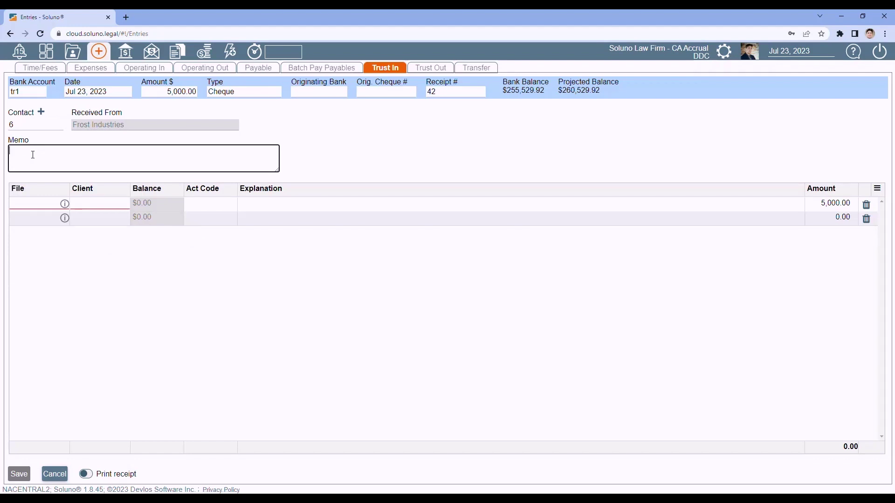
- Set the trust receipt's memo to "retainer" and allocate the full amount to file 6-001
type("retainer")
key("Tab")
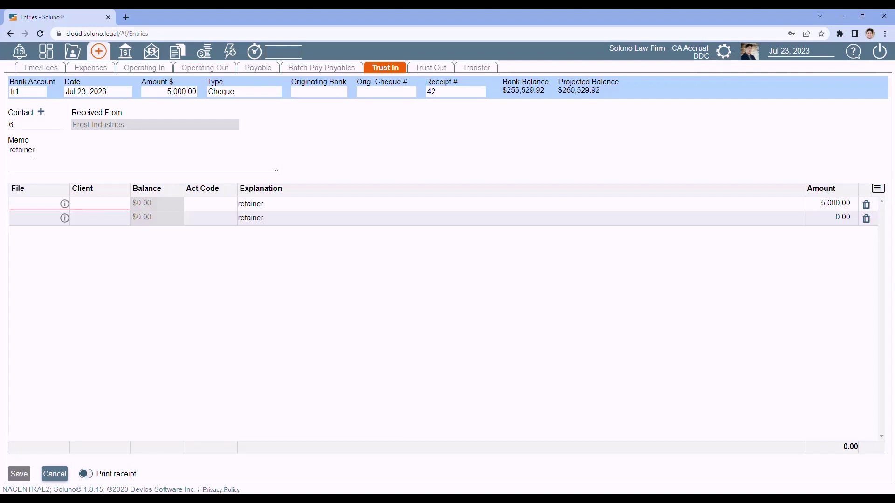
left_click(24, 205)
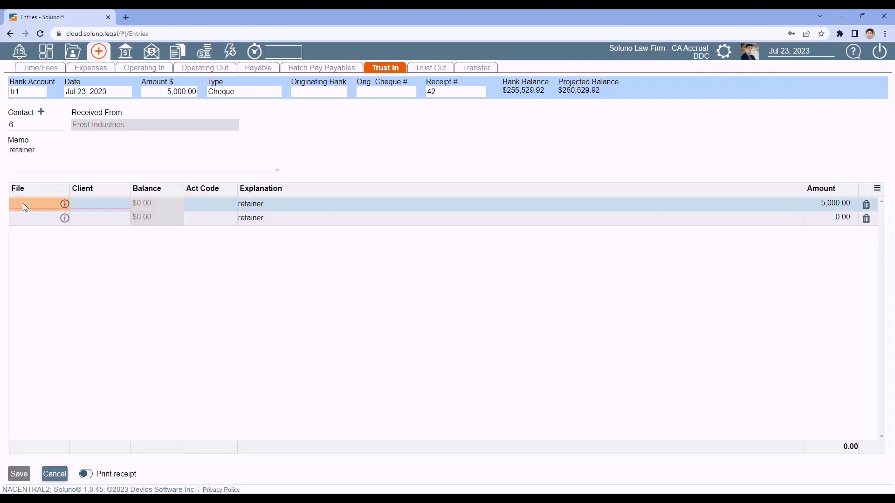
type("6-00")
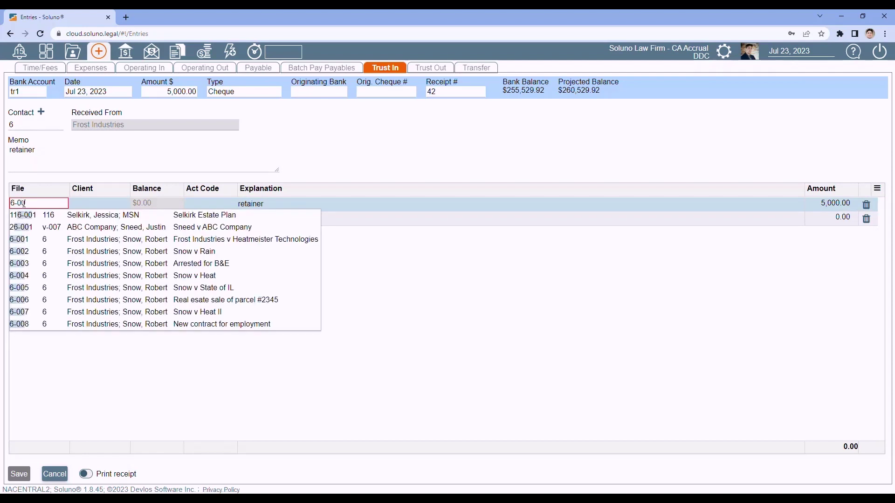
type("1")
left_click(33, 243)
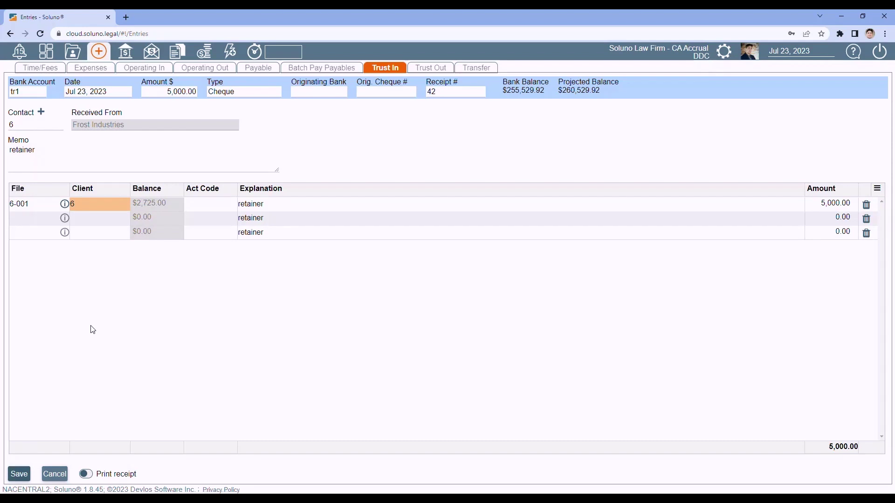
- Save the trust receipt with the Print receipt option turned off
left_click(86, 476)
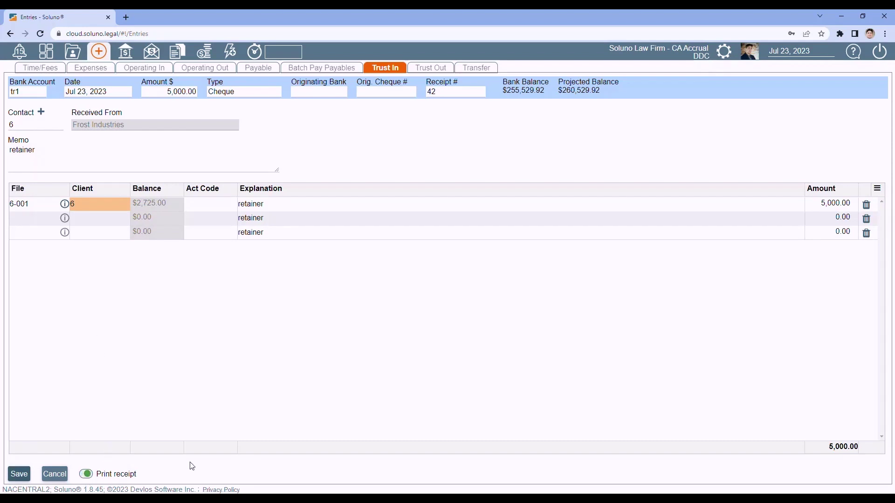
left_click(87, 475)
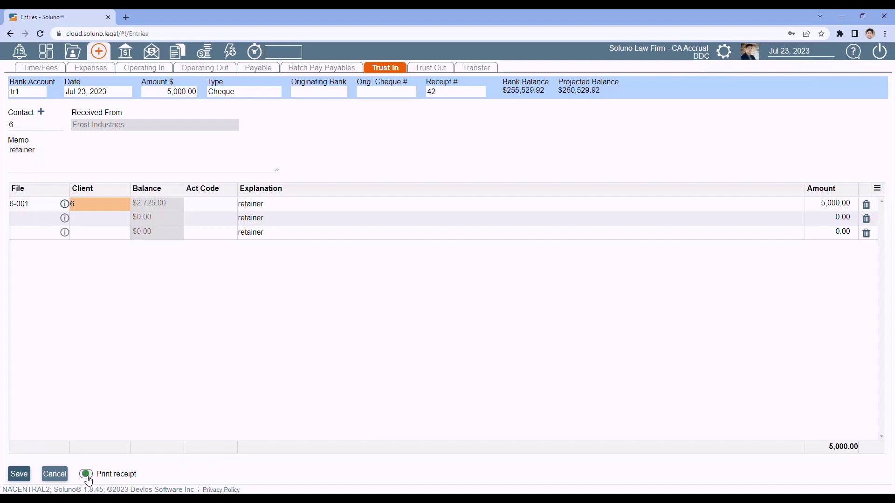
left_click(19, 475)
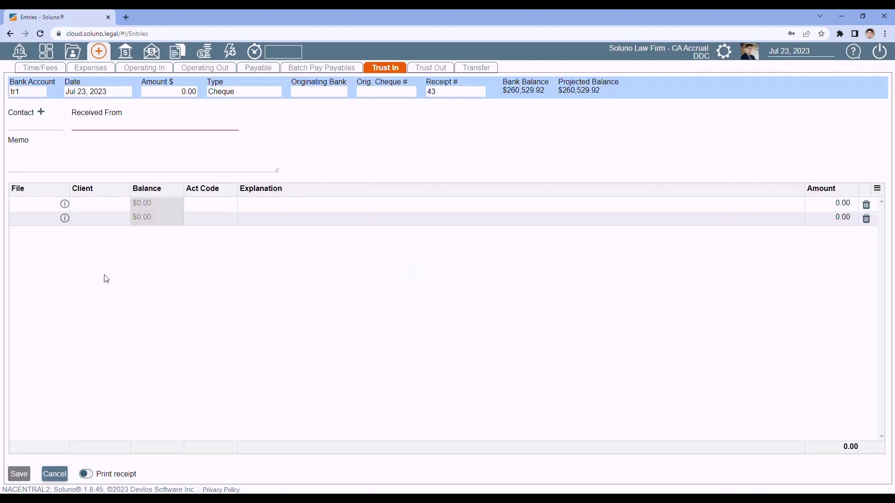
- Start a trust payment for 100.00, keeping Cheque as the payment type
left_click(432, 68)
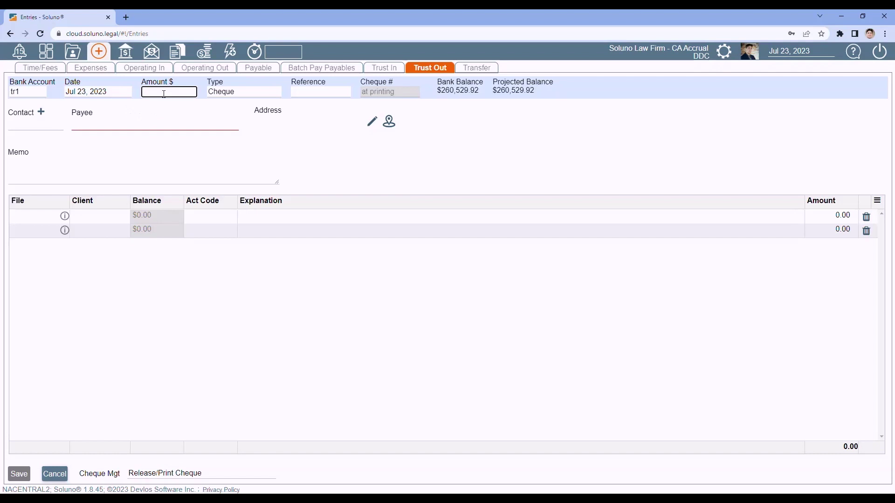
type("100")
key("Tab")
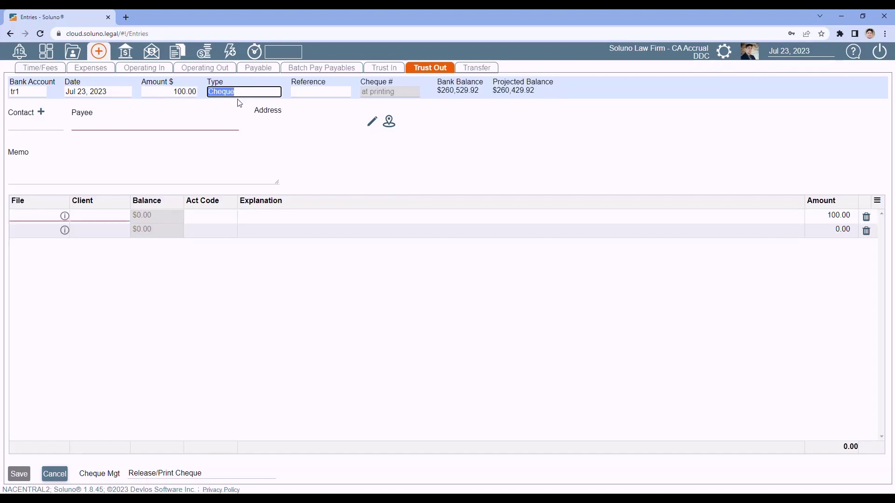
left_click(252, 93)
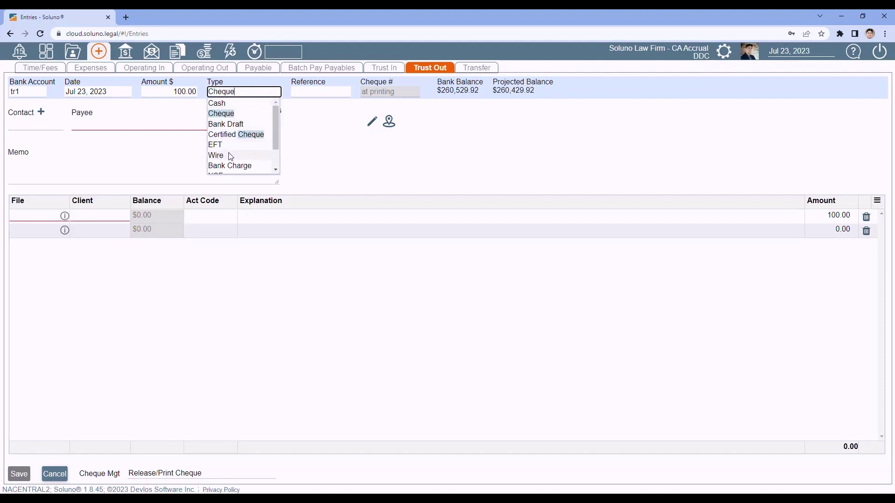
left_click(316, 152)
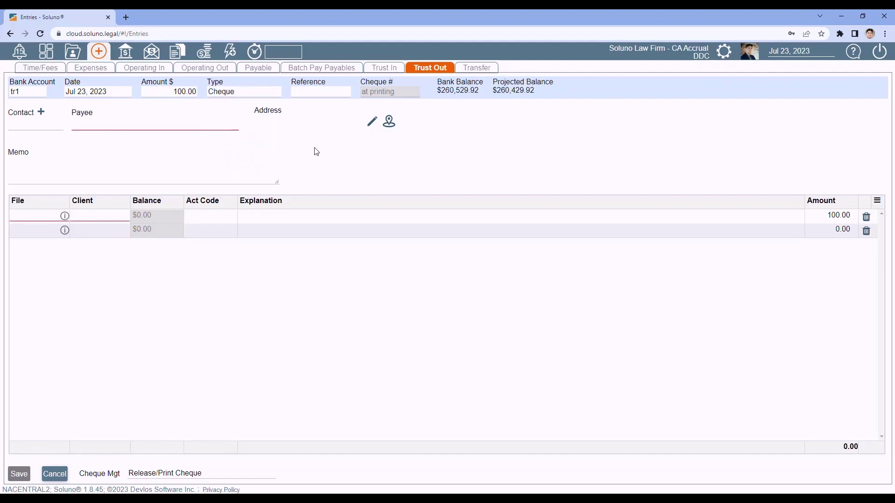
- Set the trust payment's payee to Court House and its memo to "Filing Fee"
left_click(97, 124)
type("Court House")
key("Tab")
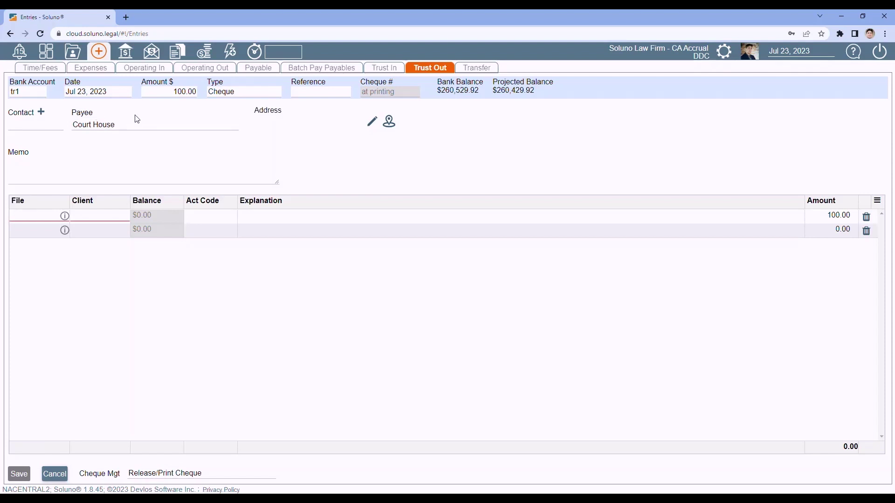
left_click(30, 169)
type("Filing Fee")
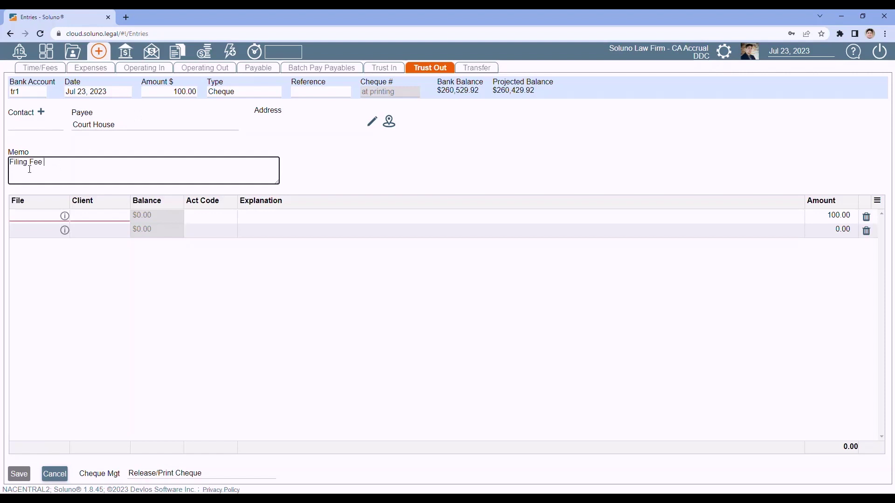
key("Tab")
- Allocate the trust payment to file 6-001 and save it with the proposed cheque number
left_click(21, 215)
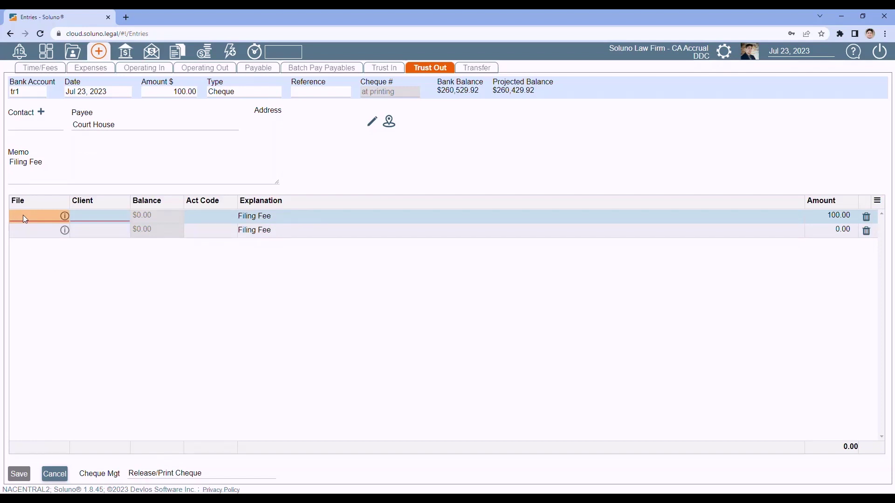
left_click(23, 214)
type("6-")
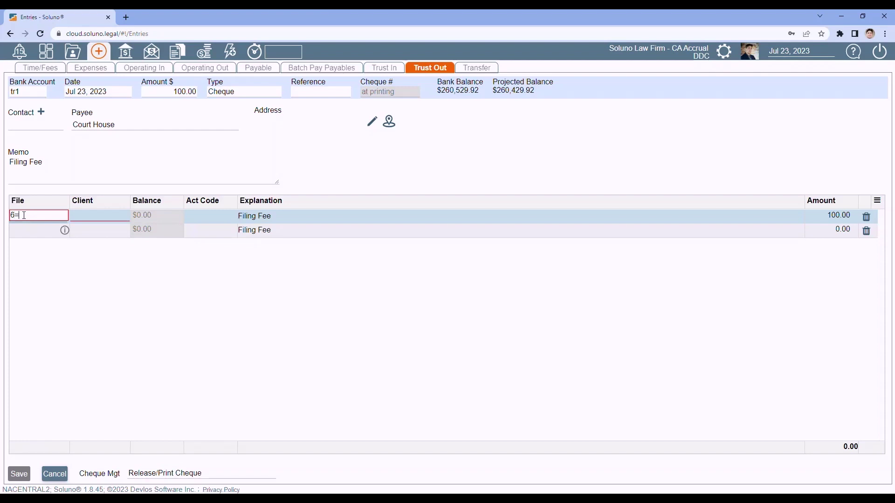
type("1")
left_click(31, 253)
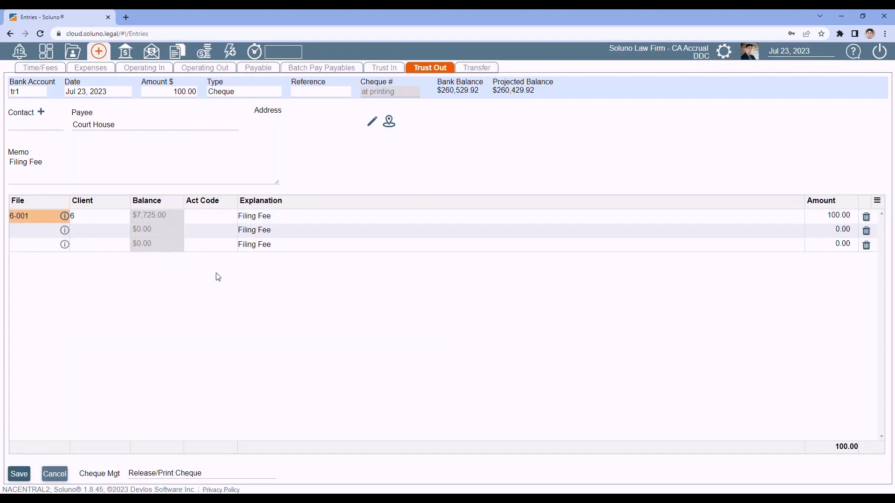
left_click(19, 475)
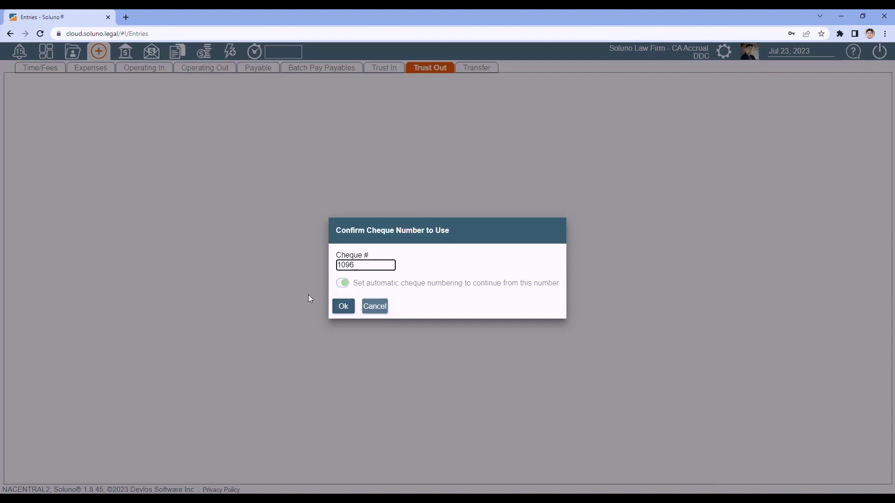
left_click(343, 307)
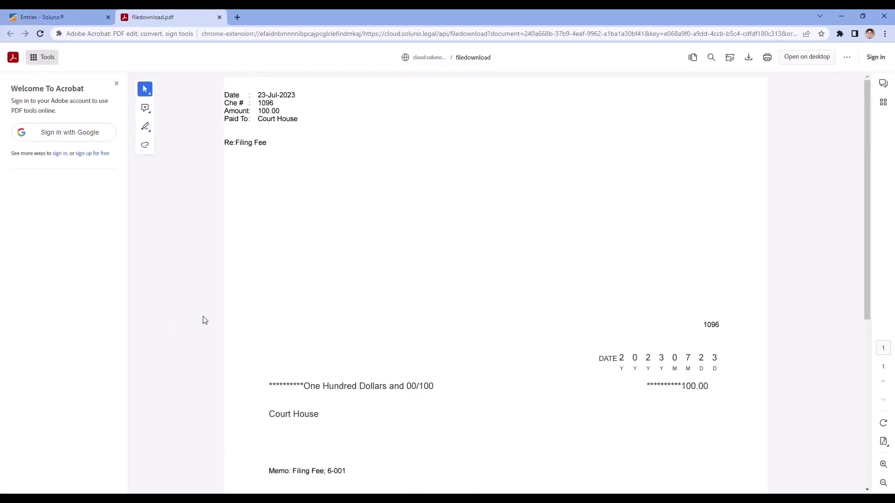
- Preview the trust cheque's printout without printing, then close its PDF and confirm that the cheque printed correctly
left_click(768, 60)
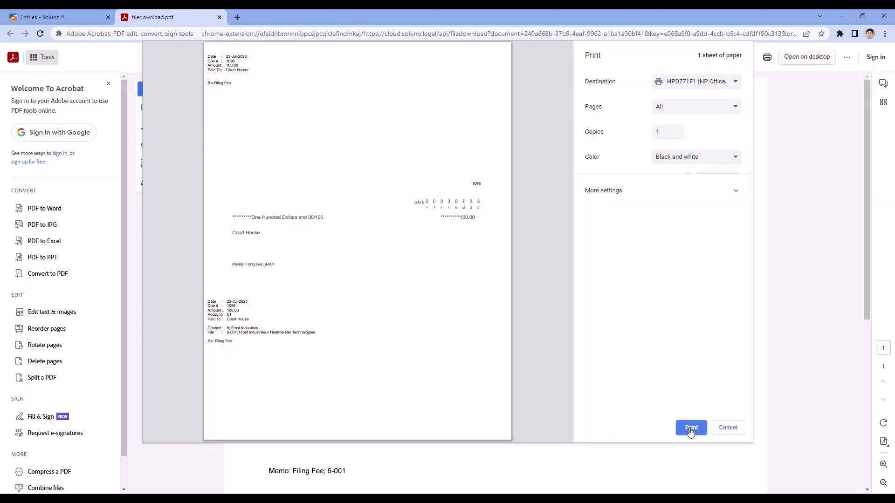
left_click(731, 434)
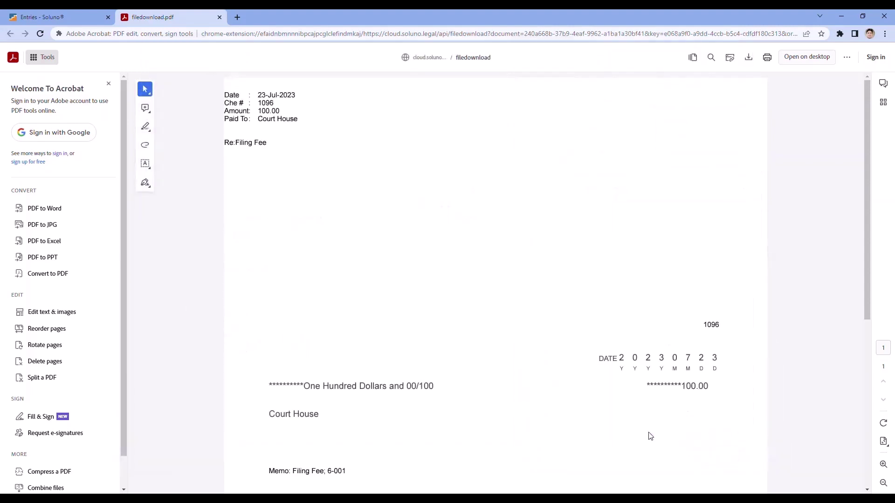
left_click(220, 17)
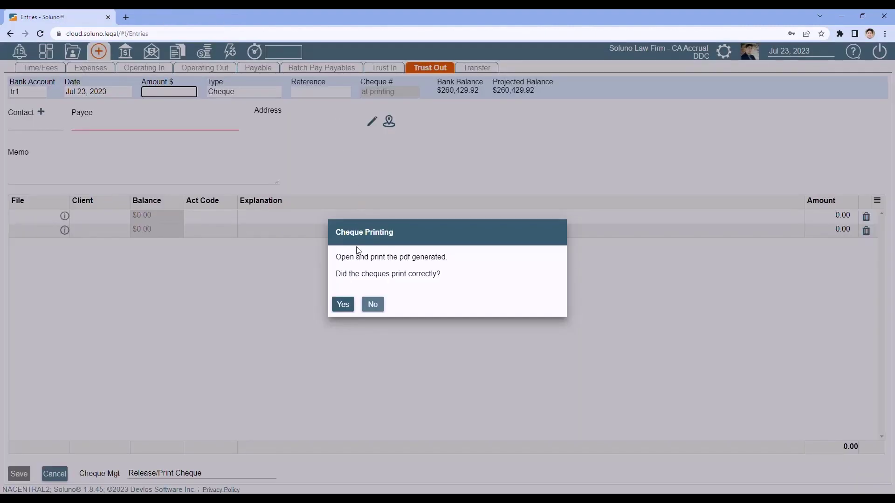
left_click(345, 306)
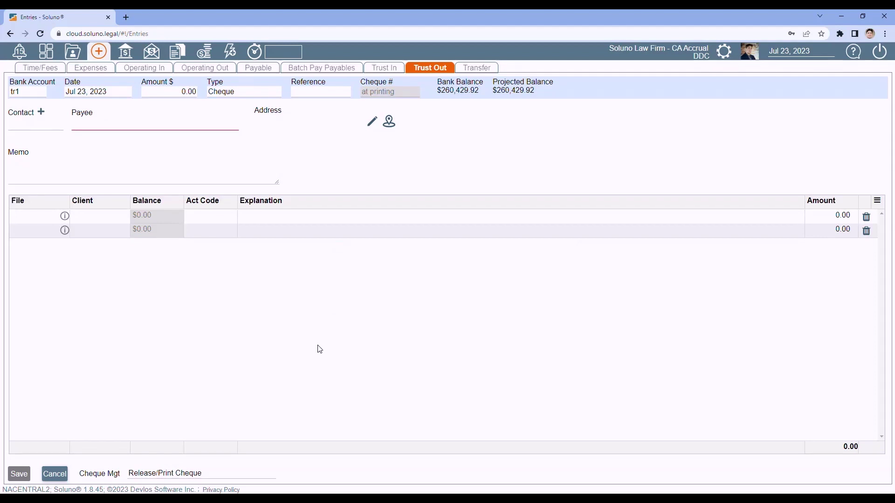
- Start a transfer of 500.00 from trust account tr1 to operating account op1, keeping the type EFT / Dir. Dep
left_click(479, 70)
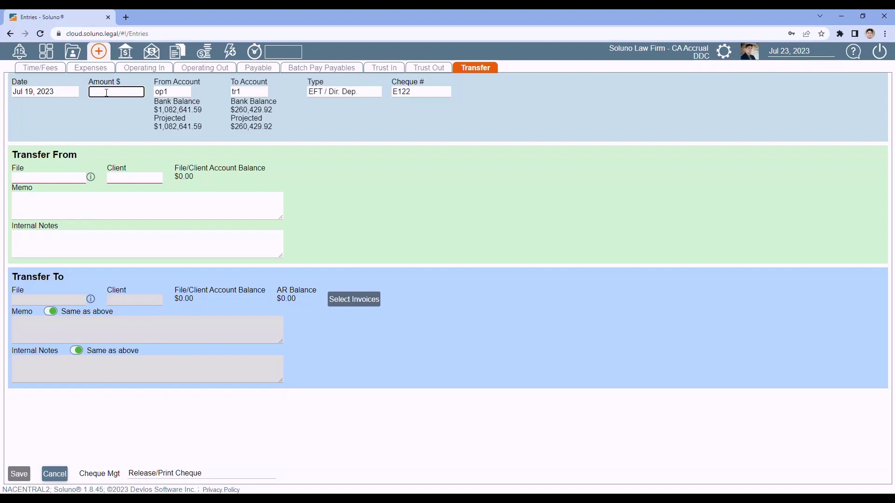
type("500")
left_click(125, 122)
left_click(179, 92)
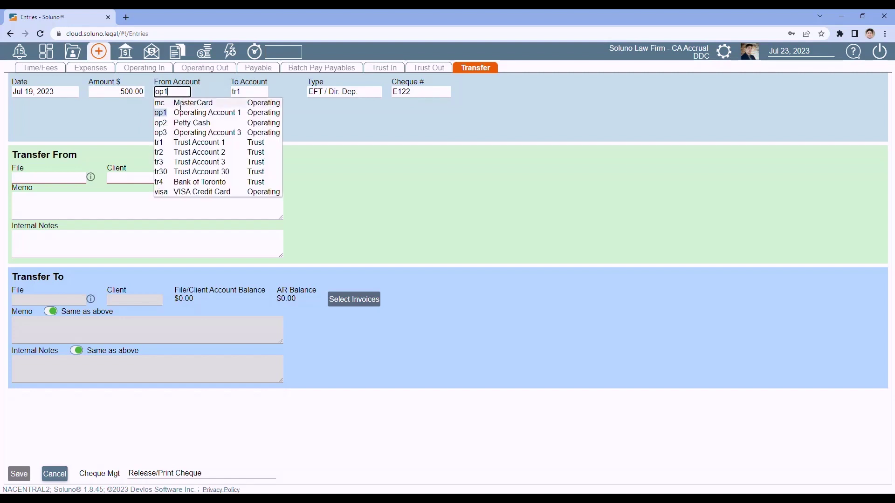
left_click(180, 143)
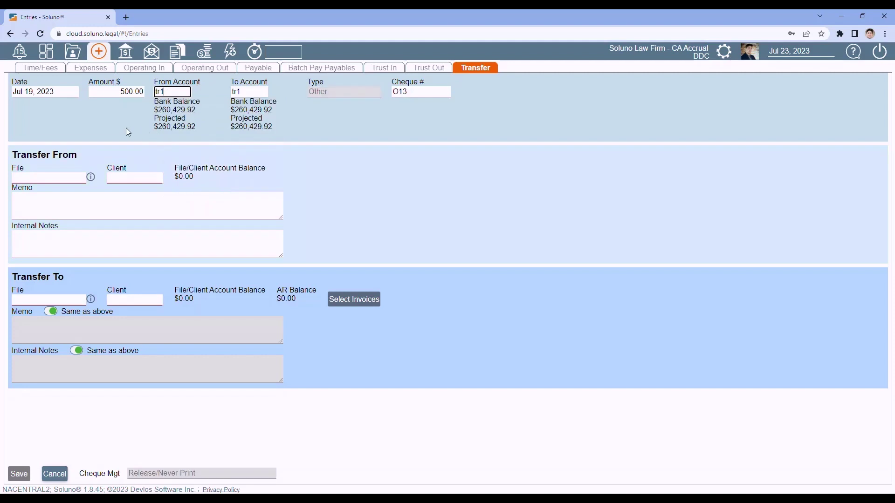
left_click(252, 92)
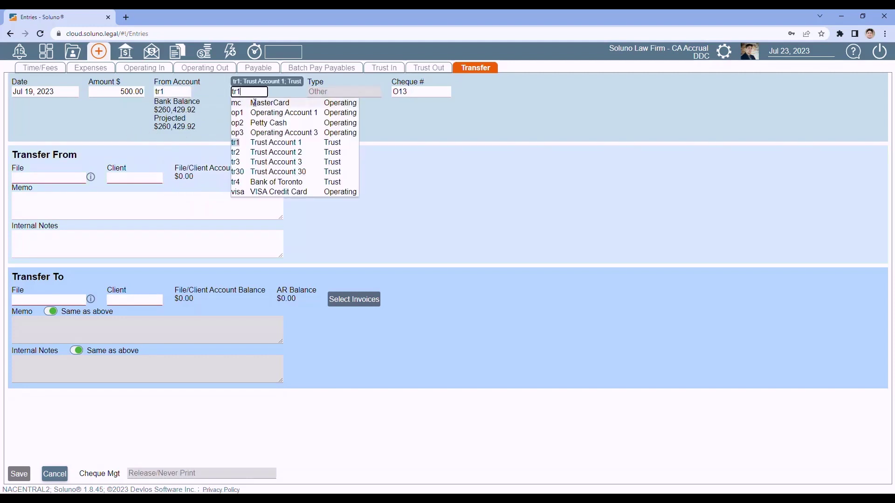
left_click(258, 113)
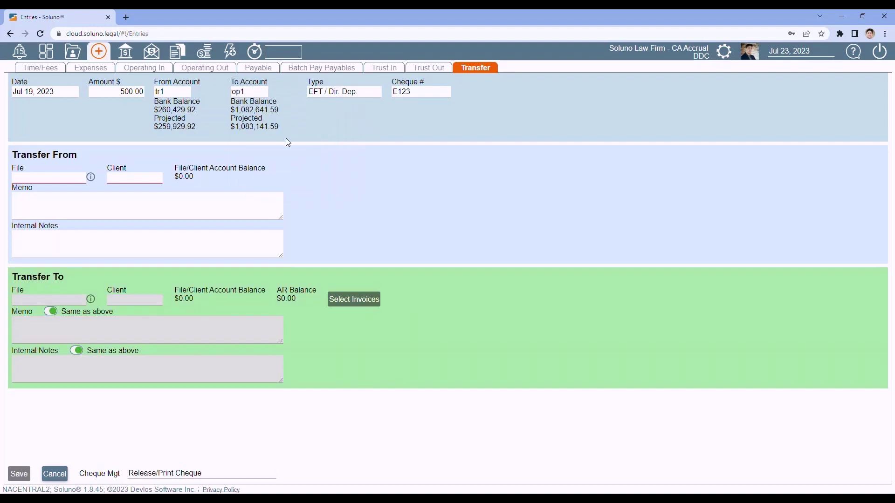
left_click(364, 92)
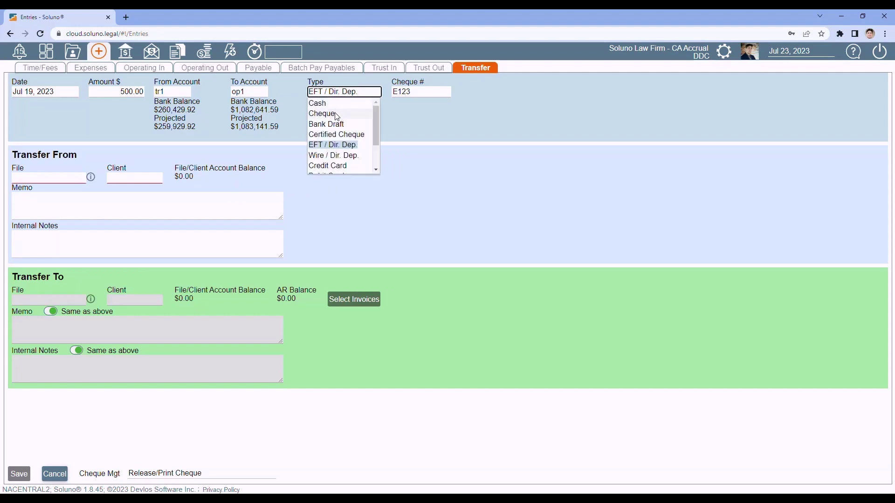
left_click(422, 126)
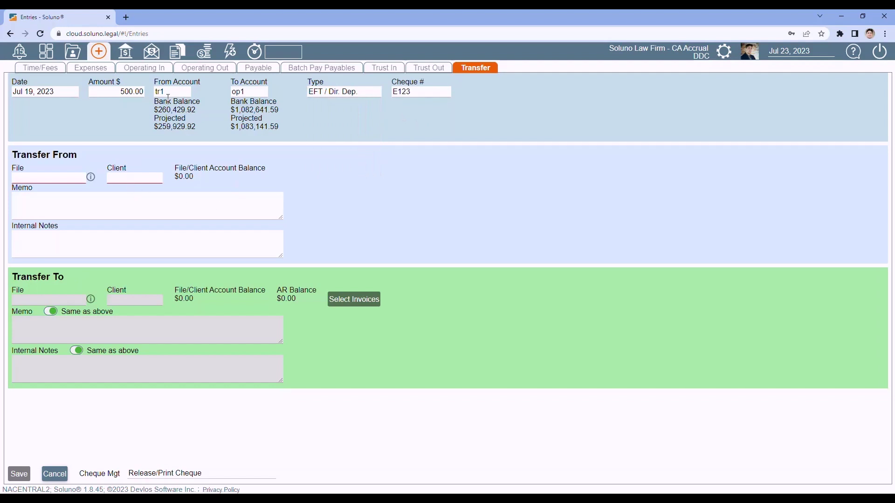
- Set file 6-001 as the file the transfer is taken from
left_click(36, 179)
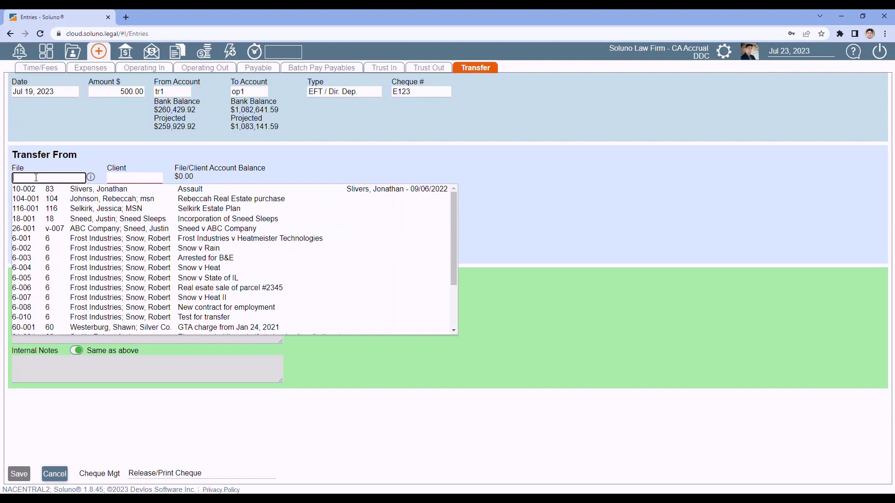
type("6-00")
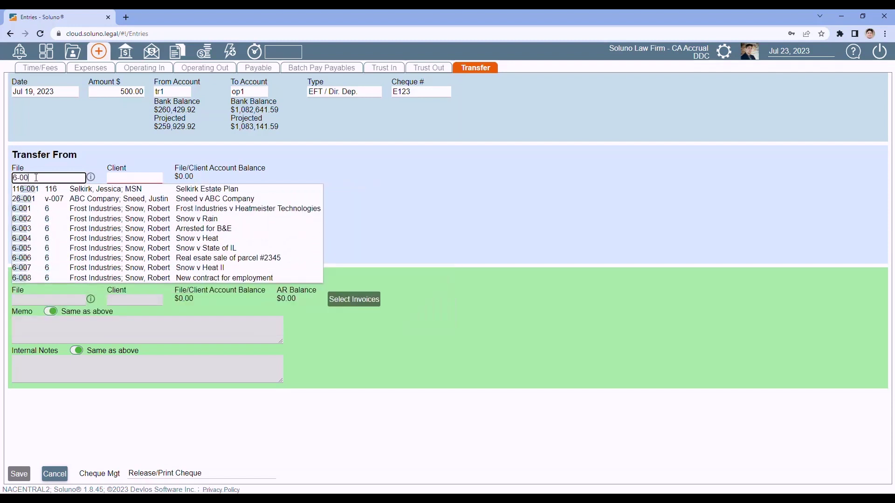
type("1")
left_click(45, 209)
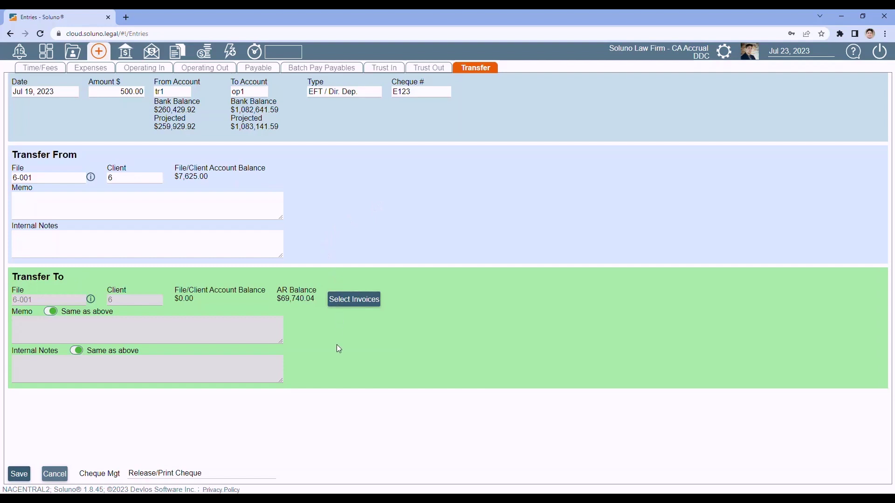
- Auto-allocate the 500.00 transfer to the file's outstanding invoices and accept the allocation
left_click(353, 304)
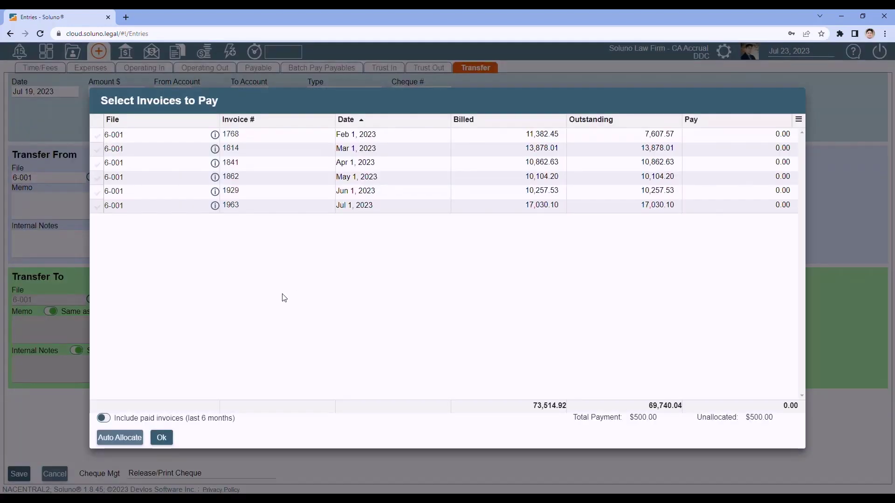
left_click(119, 441)
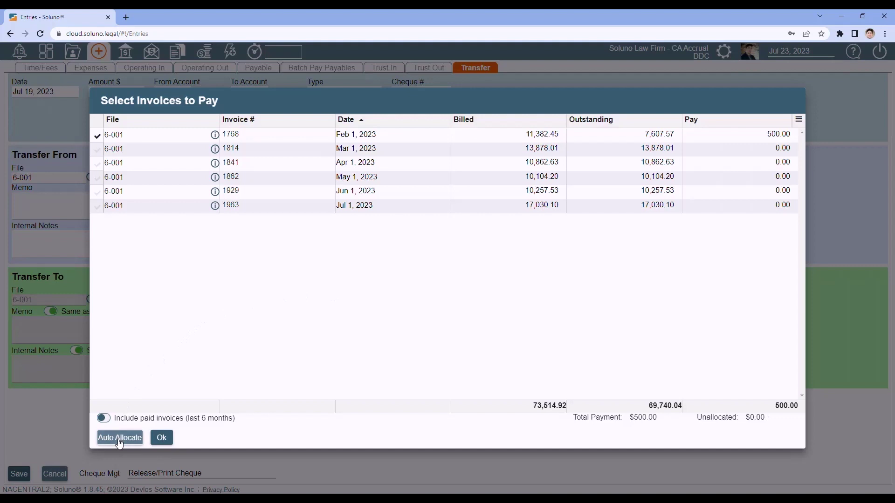
left_click(161, 438)
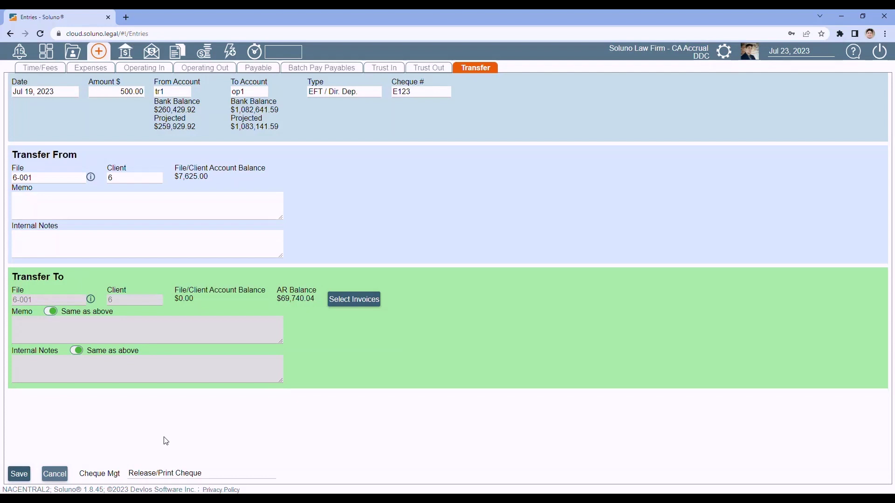
- Save the trust-to-operating transfer
left_click(18, 474)
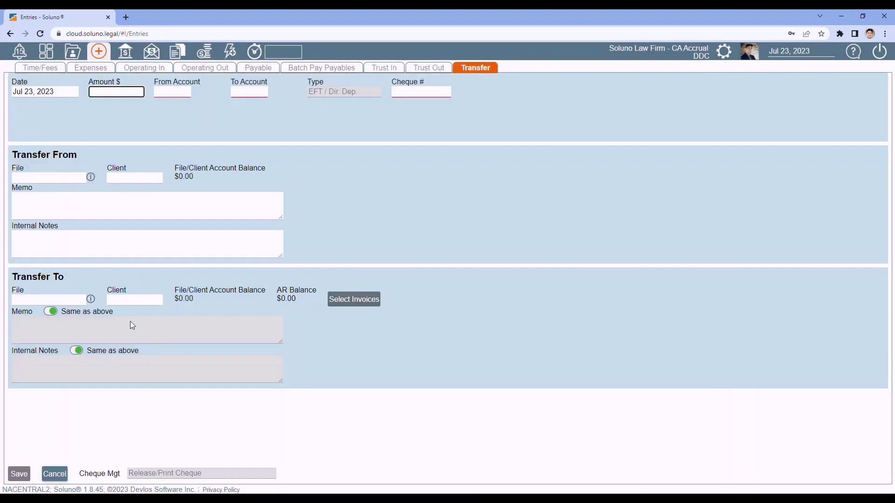
- Start a payable entry for the contact Aviva with a due date of Aug 22, 2023
left_click(262, 69)
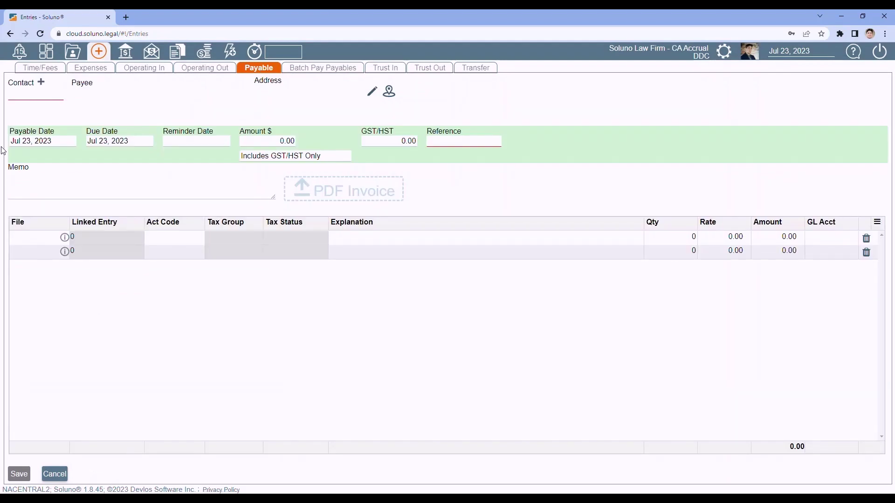
left_click(21, 97)
type("avis")
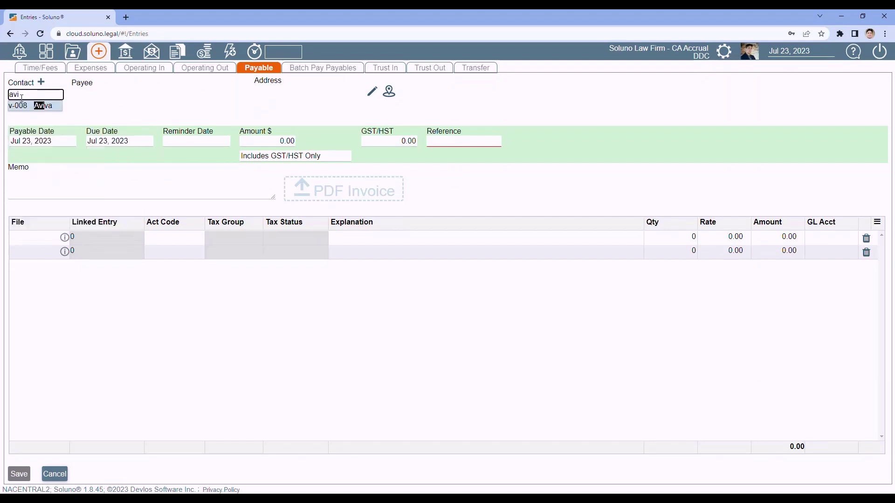
left_click(28, 110)
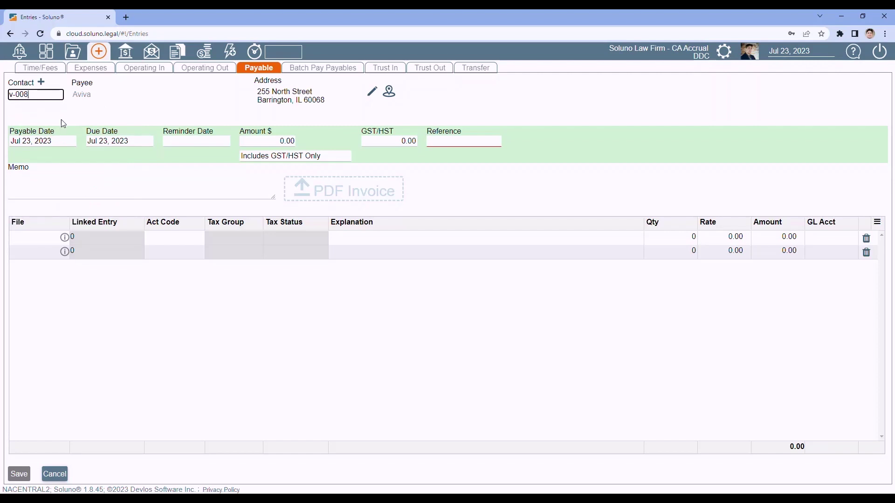
left_click(145, 141)
left_click(217, 157)
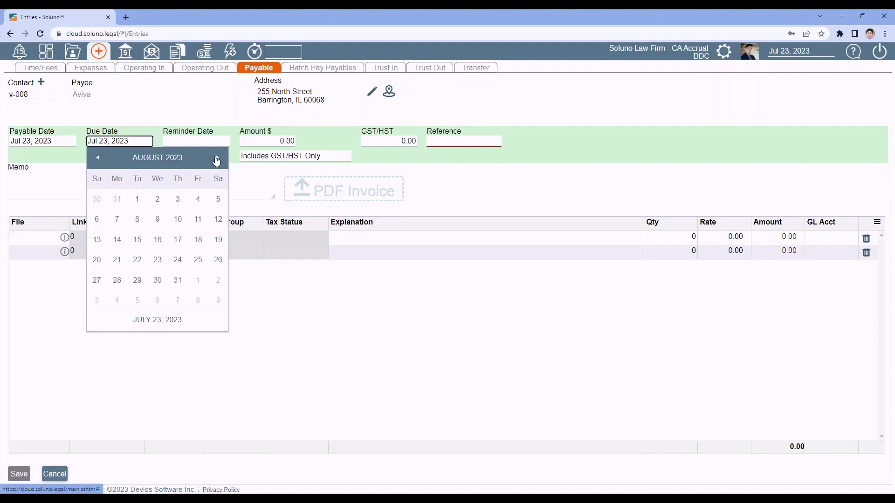
left_click(136, 260)
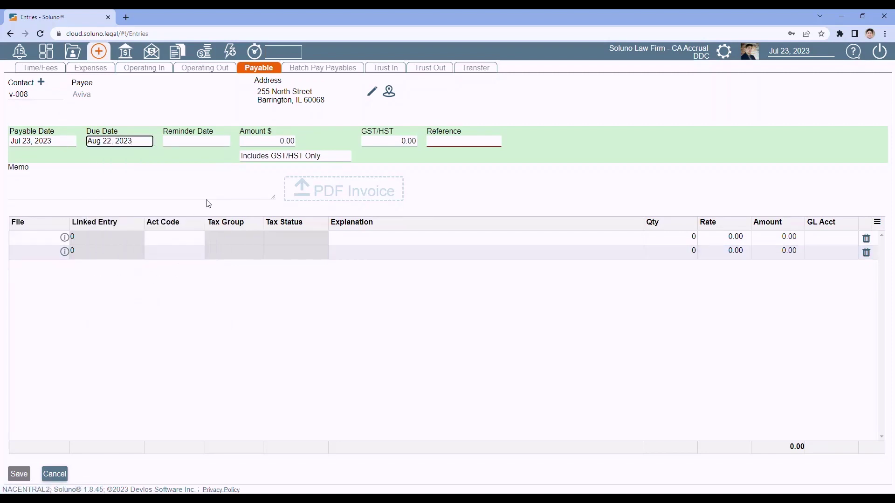
- Set the payable's amount to 500, its reference to 1234321 and its memo to "Retrieve medical records"
left_click(257, 143)
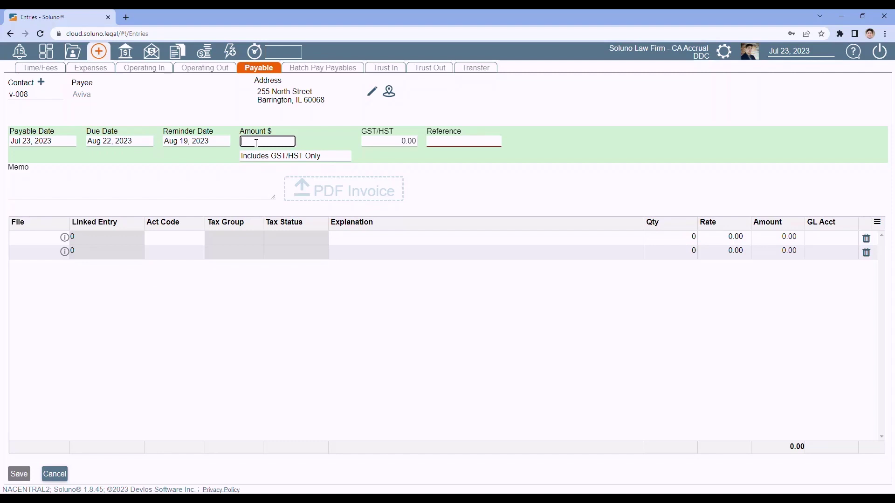
type("500")
key("Tab")
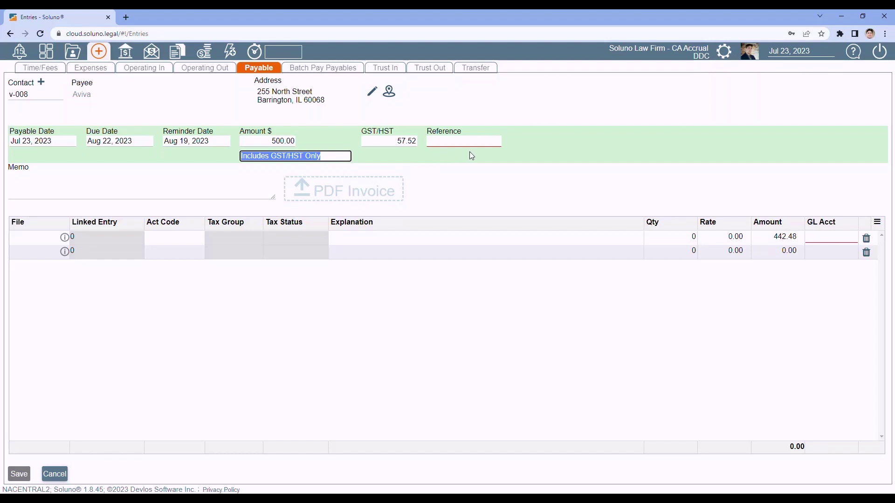
left_click(441, 141)
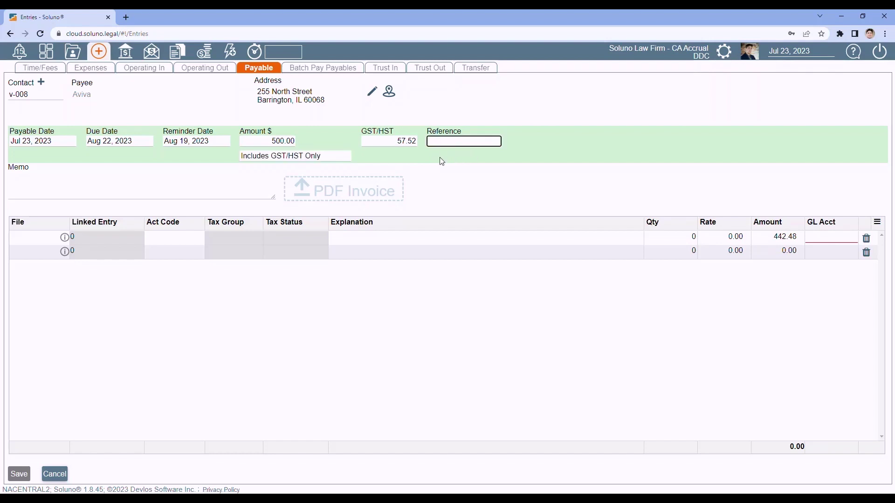
type("1234321")
left_click(59, 184)
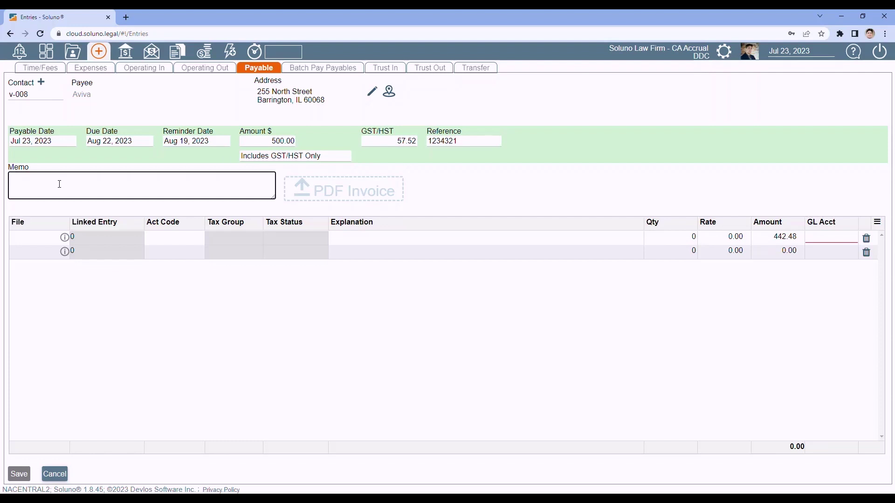
type("Retrieve medical records")
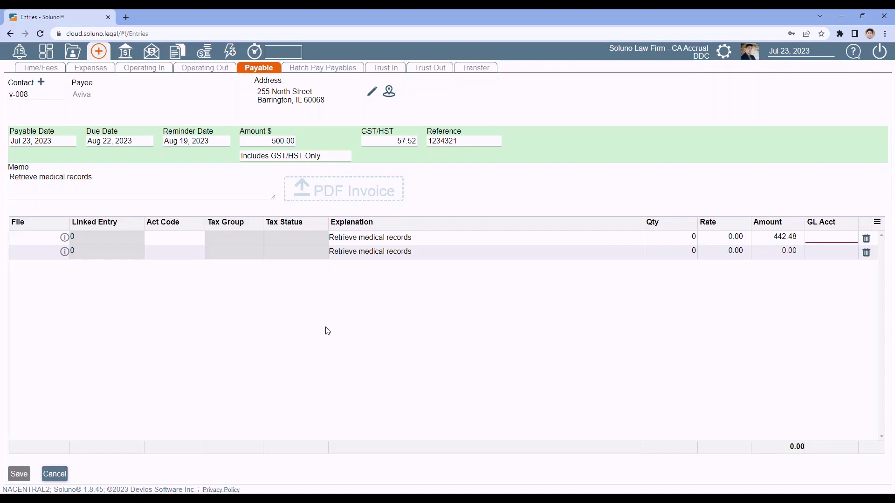
- Assign file 6-001 to the payable's first line and save the payable
left_click(31, 241)
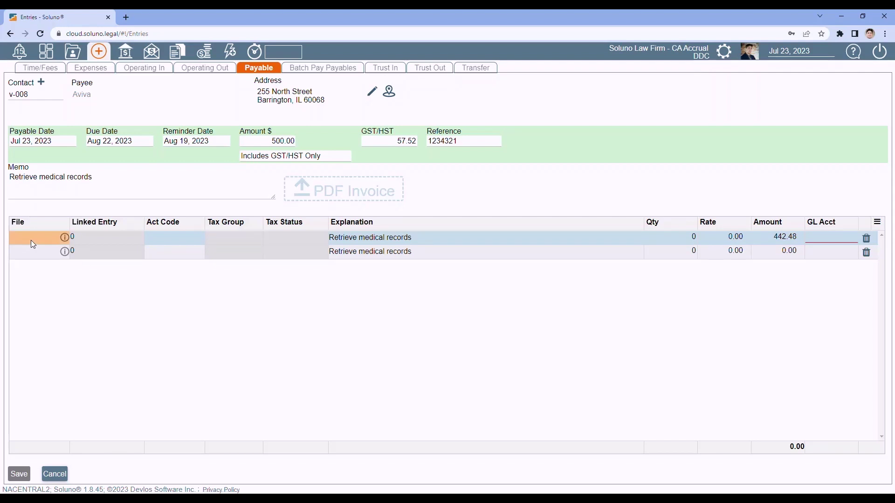
left_click(32, 241)
type("6-001")
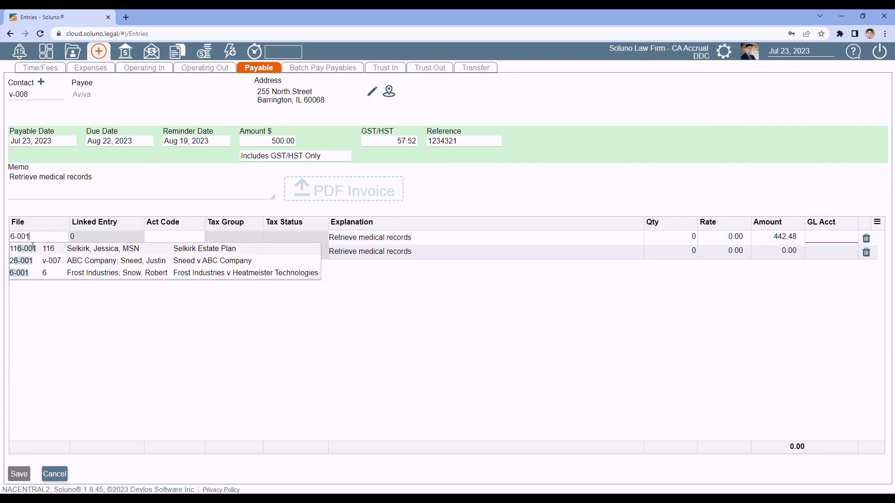
left_click(39, 274)
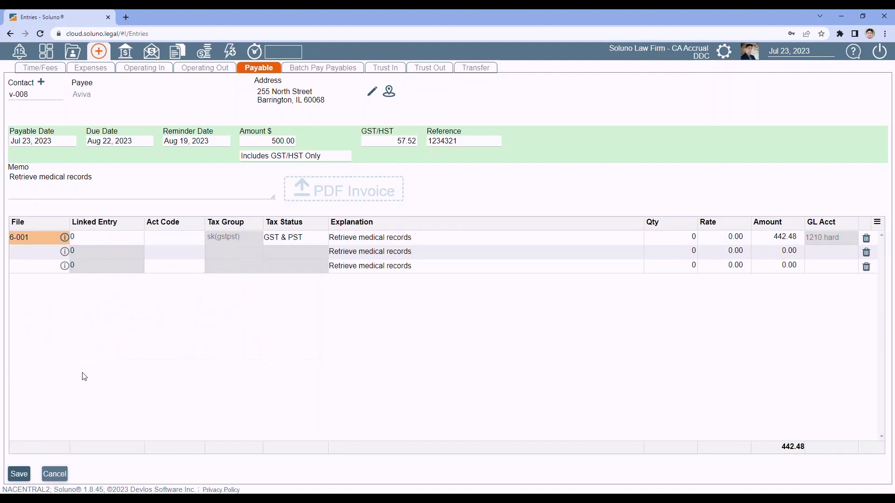
left_click(19, 475)
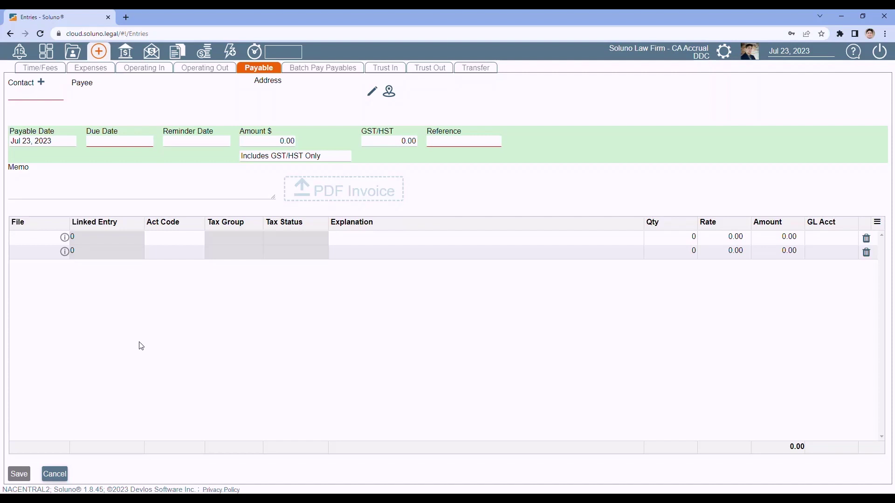
- Select Aviva's payable 564677 and Drake Detective Agency's Inv #5321446 for batch payment
left_click(322, 73)
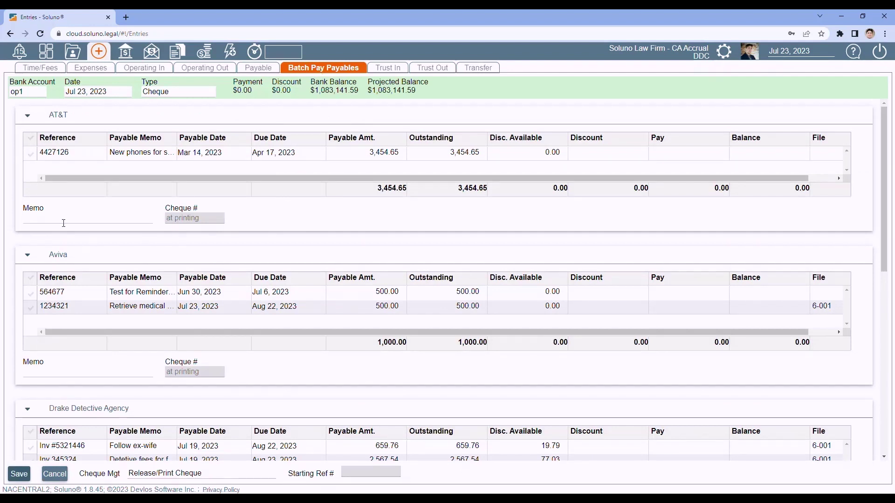
scroll(86, 217, "down", 1)
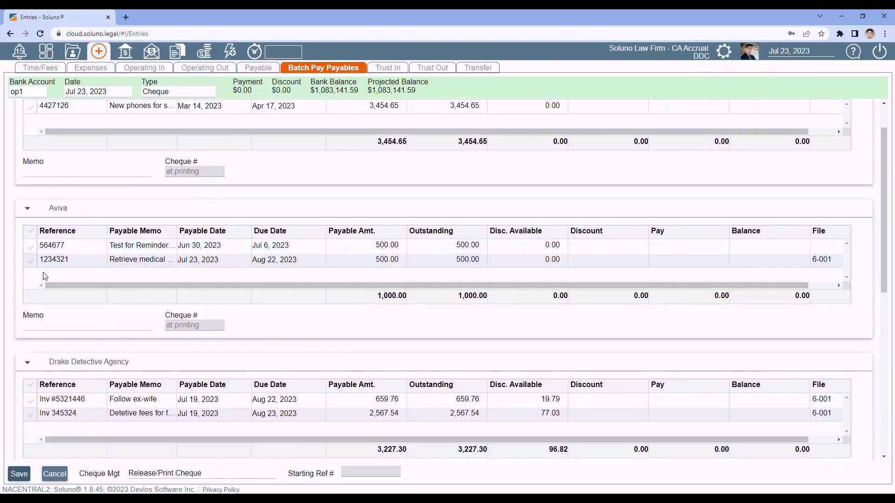
left_click(31, 246)
scroll(80, 283, "down", 2)
scroll(79, 283, "down", 4)
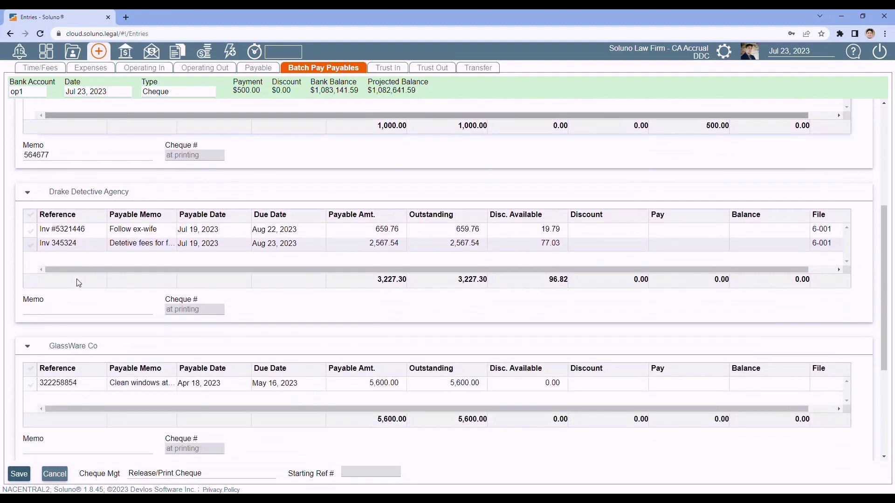
scroll(76, 279, "up", 1)
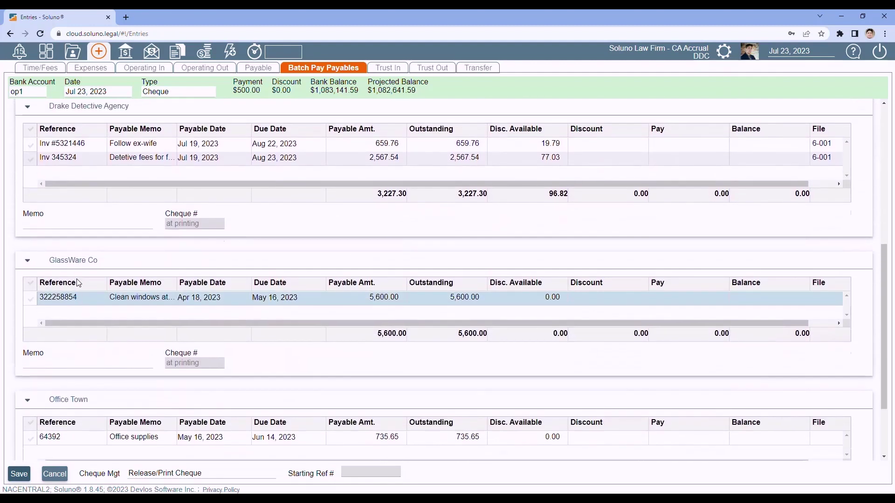
left_click(30, 165)
scroll(75, 249, "down", 1)
scroll(75, 249, "down", 1)
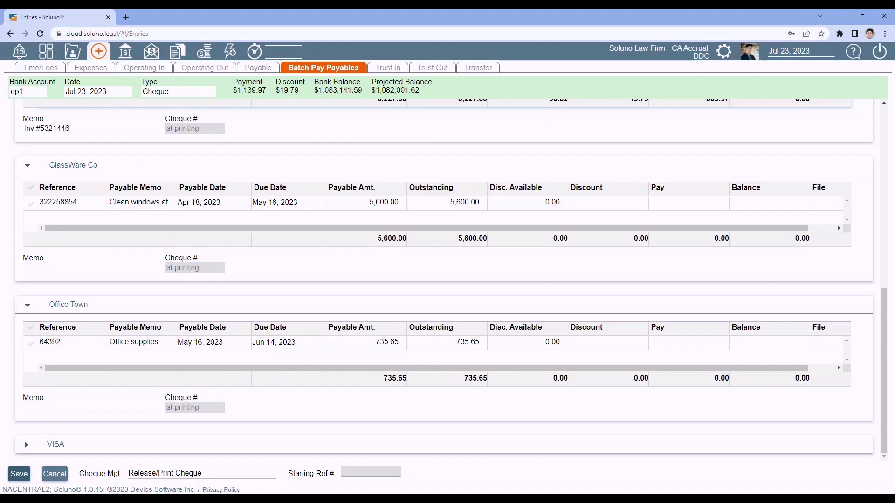
- Keep the batch payment type as Cheque, save the batch, and create the two vendors' cheques starting from number 1413
left_click(178, 90)
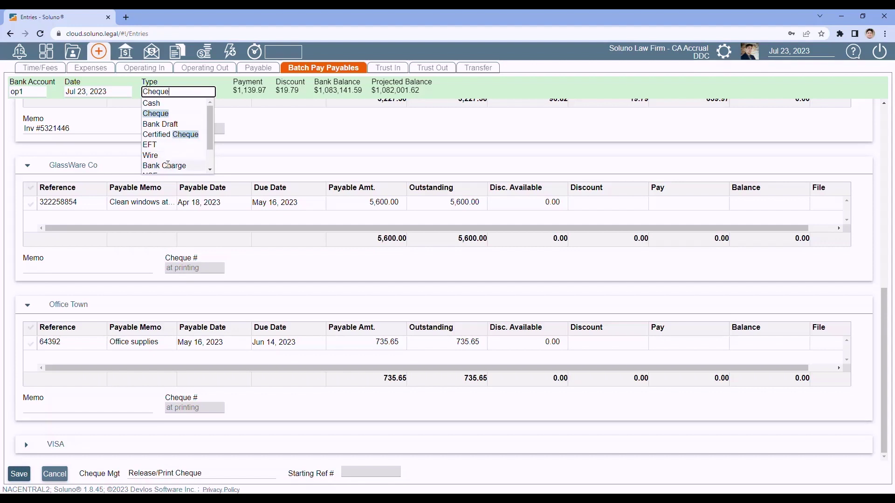
left_click(283, 120)
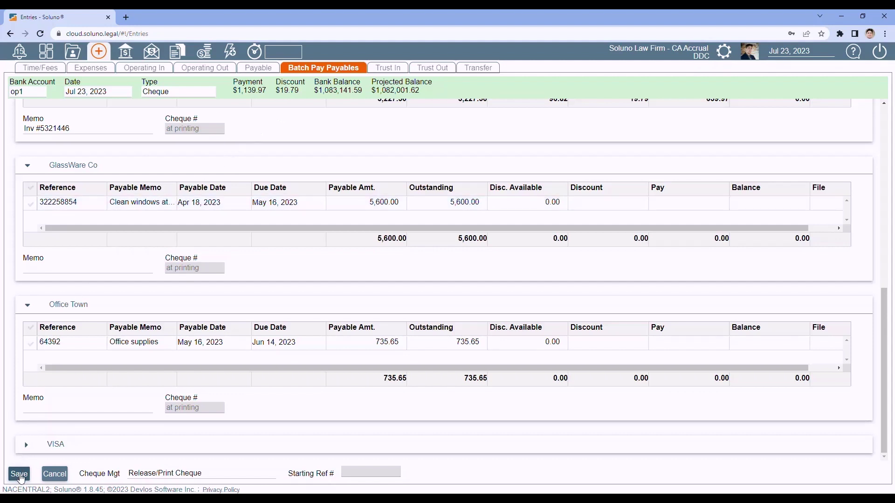
left_click(19, 474)
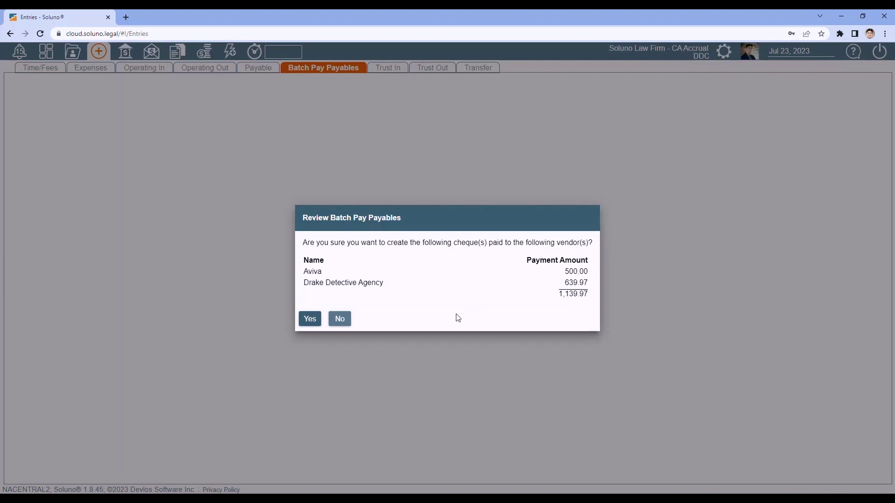
left_click(311, 319)
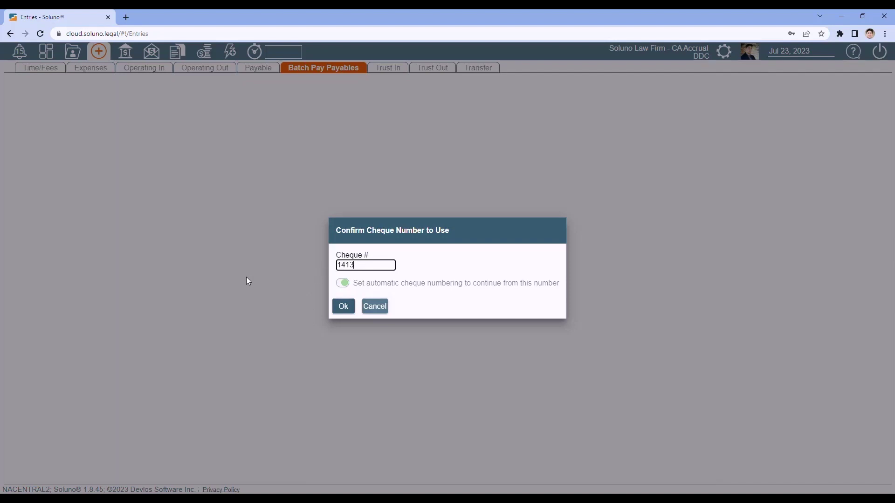
left_click(344, 307)
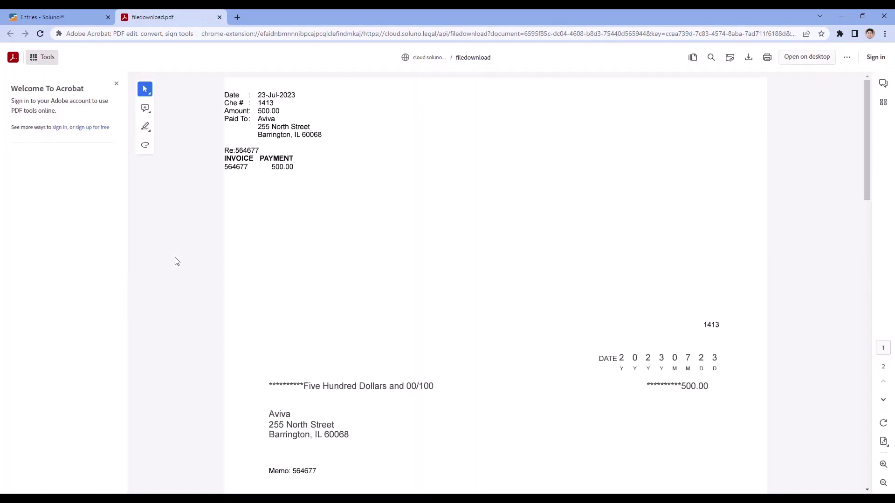
- Review the cheques' PDF and print preview without printing, close the PDF and confirm that the cheques printed correctly
scroll(371, 232, "down", 5)
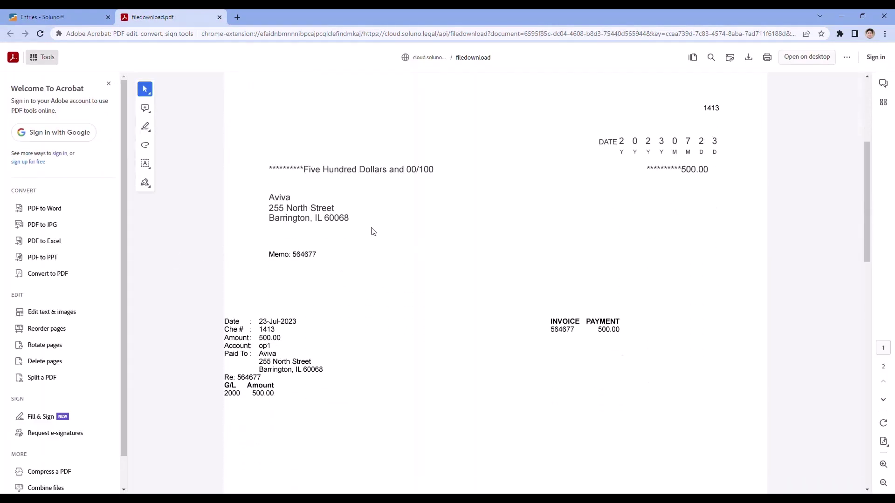
scroll(373, 231, "down", 15)
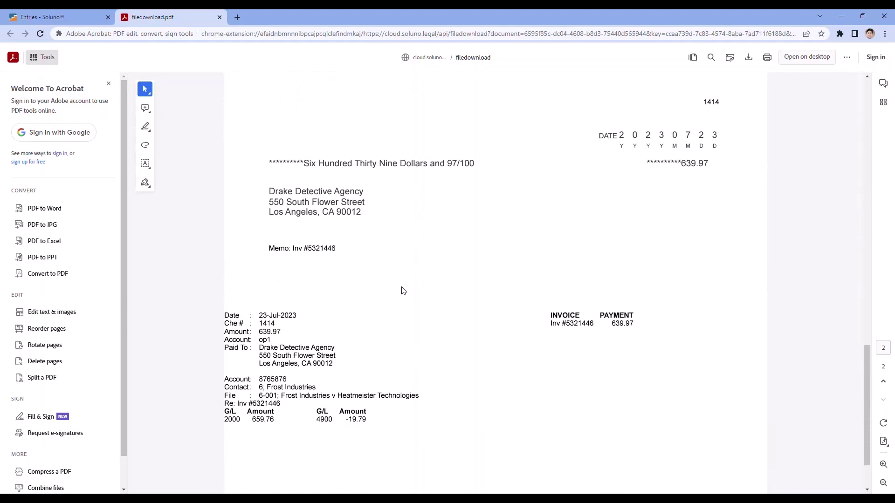
left_click(768, 58)
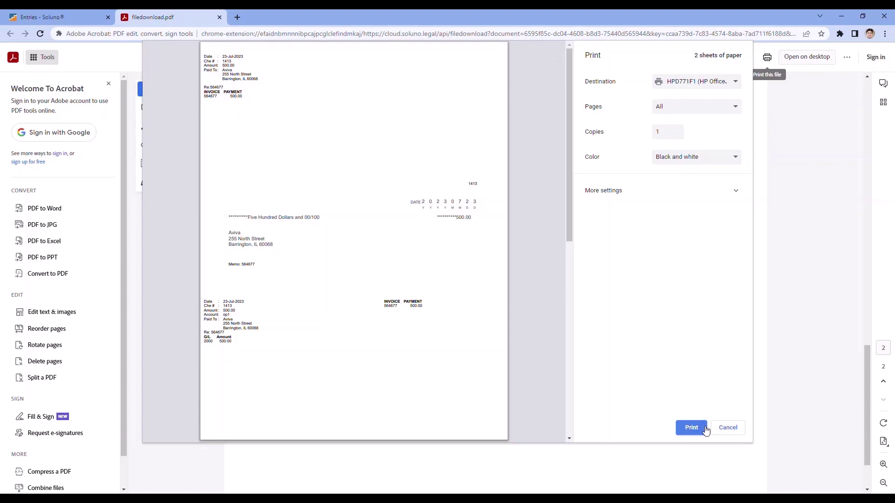
left_click(727, 429)
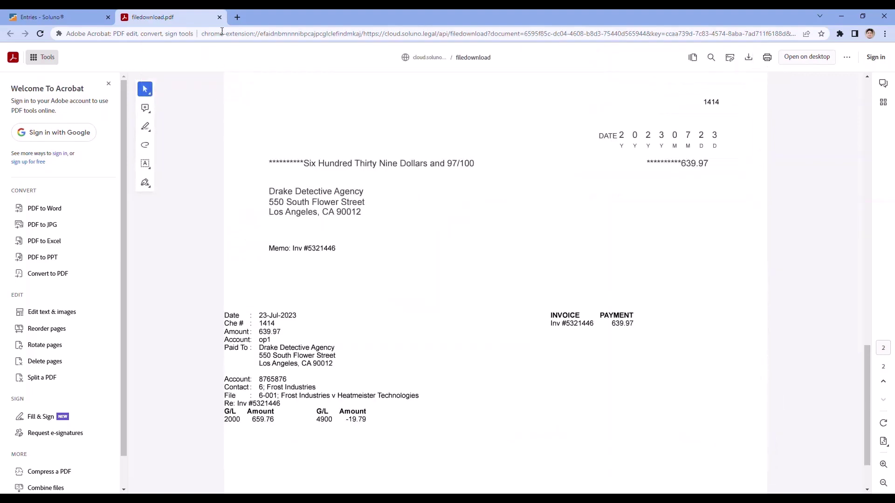
left_click(220, 18)
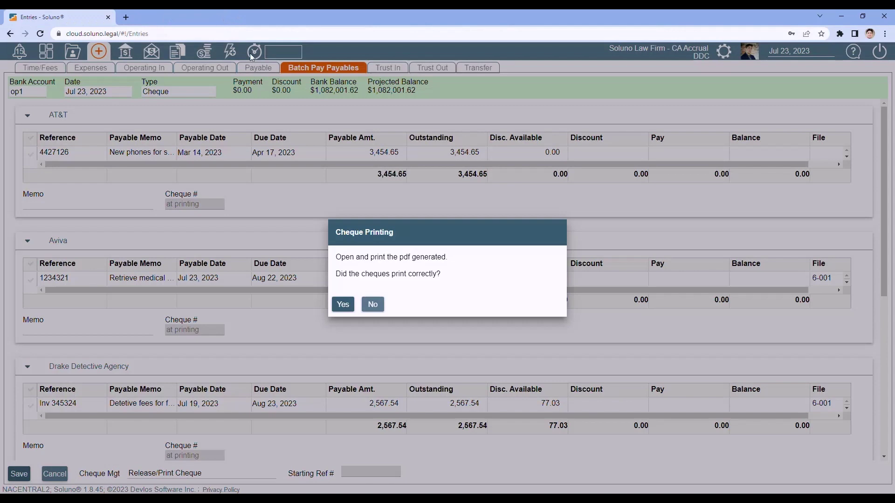
left_click(343, 306)
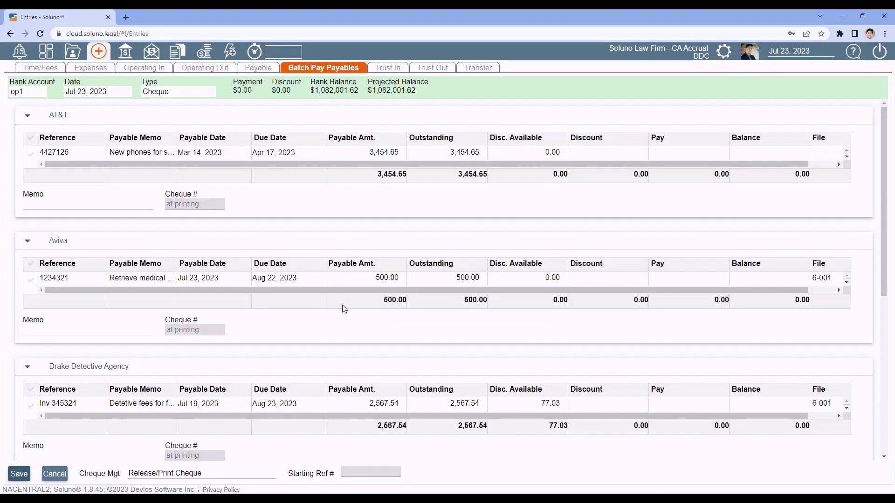